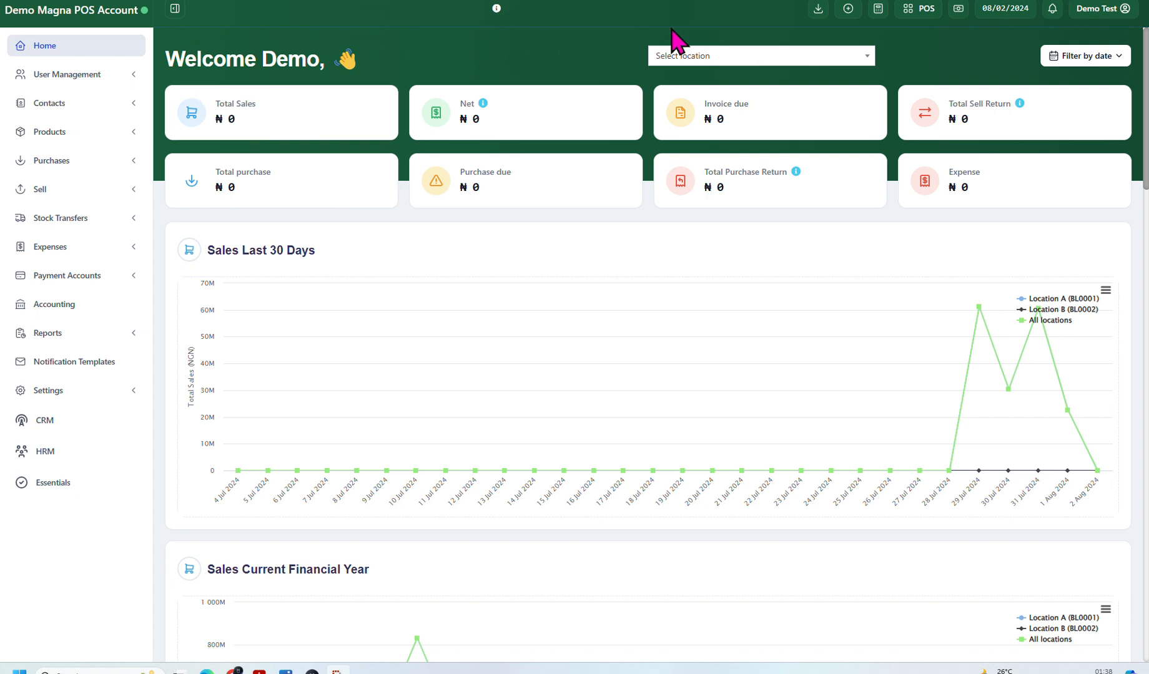
Open the cash register for Location A (BL0001) with 100 as the cash in hand.
scroll(887, 409, down, 1)
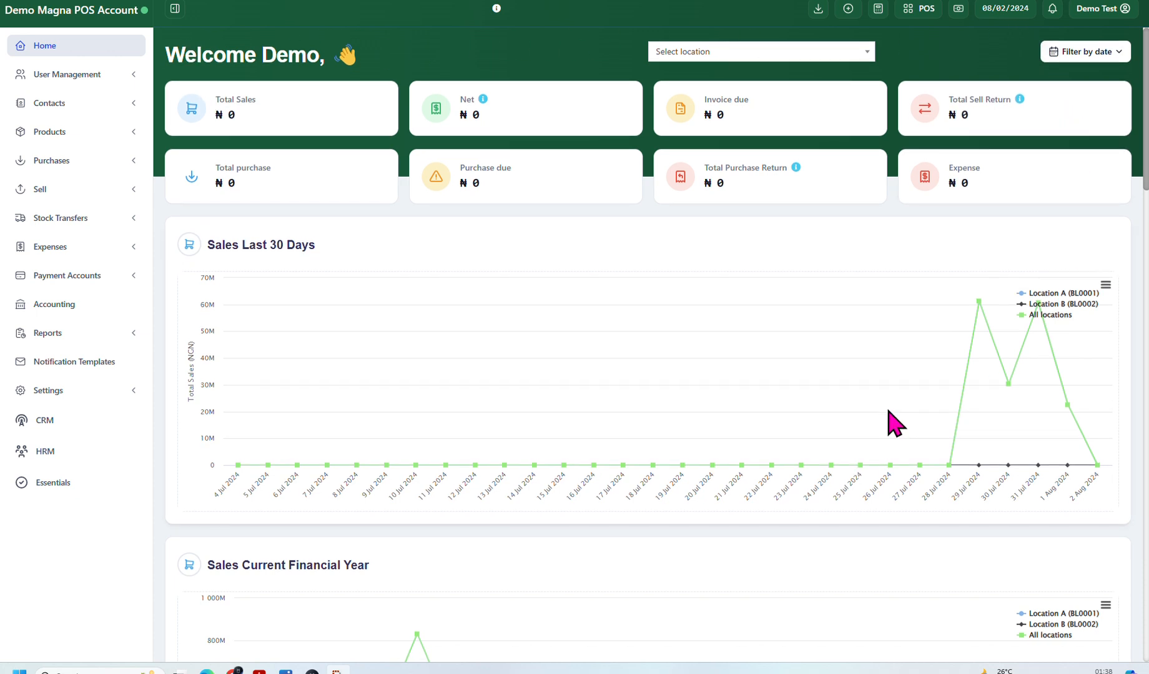
scroll(887, 410, up, 1)
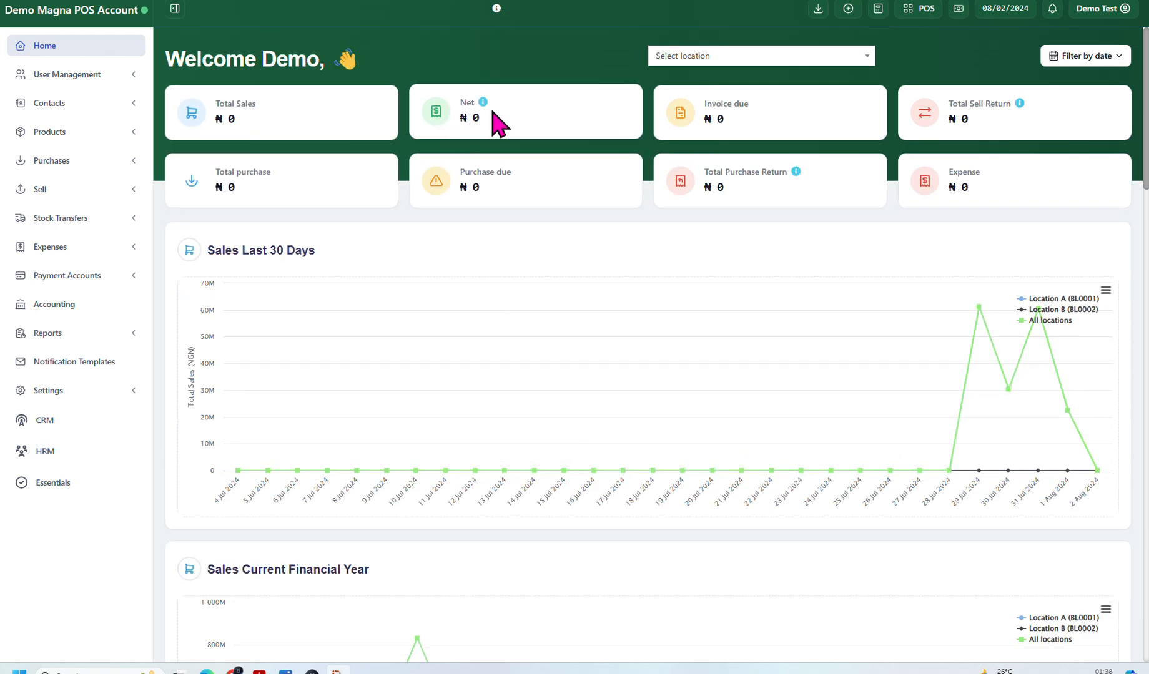
click(926, 11)
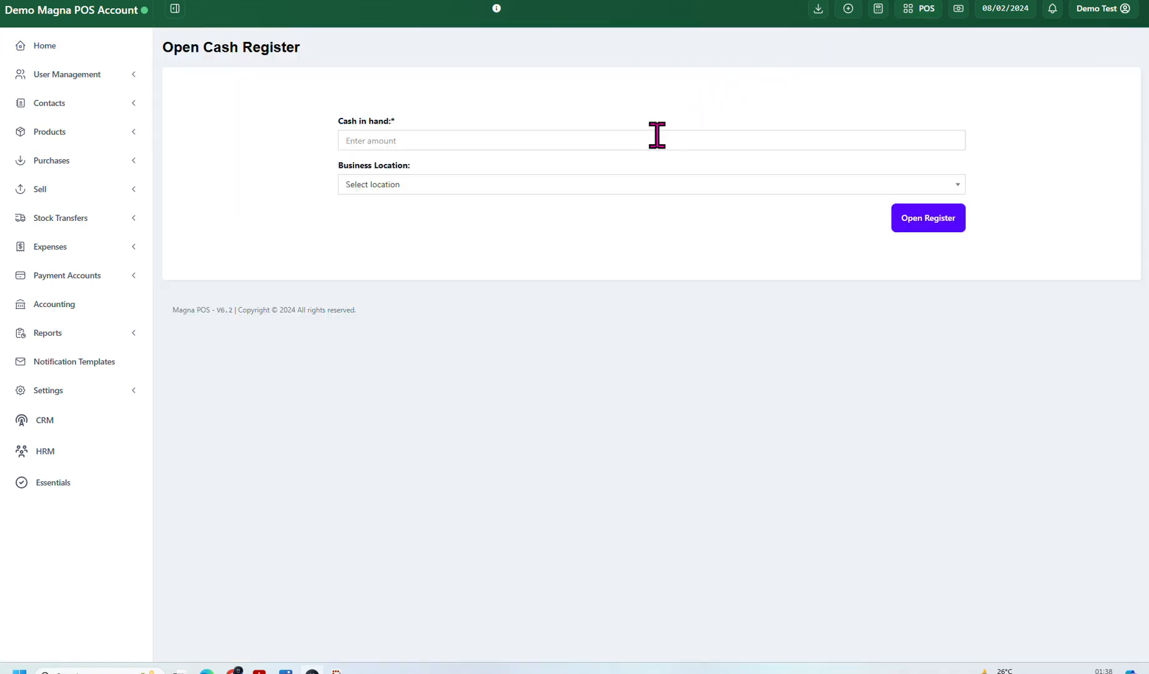
click(656, 141)
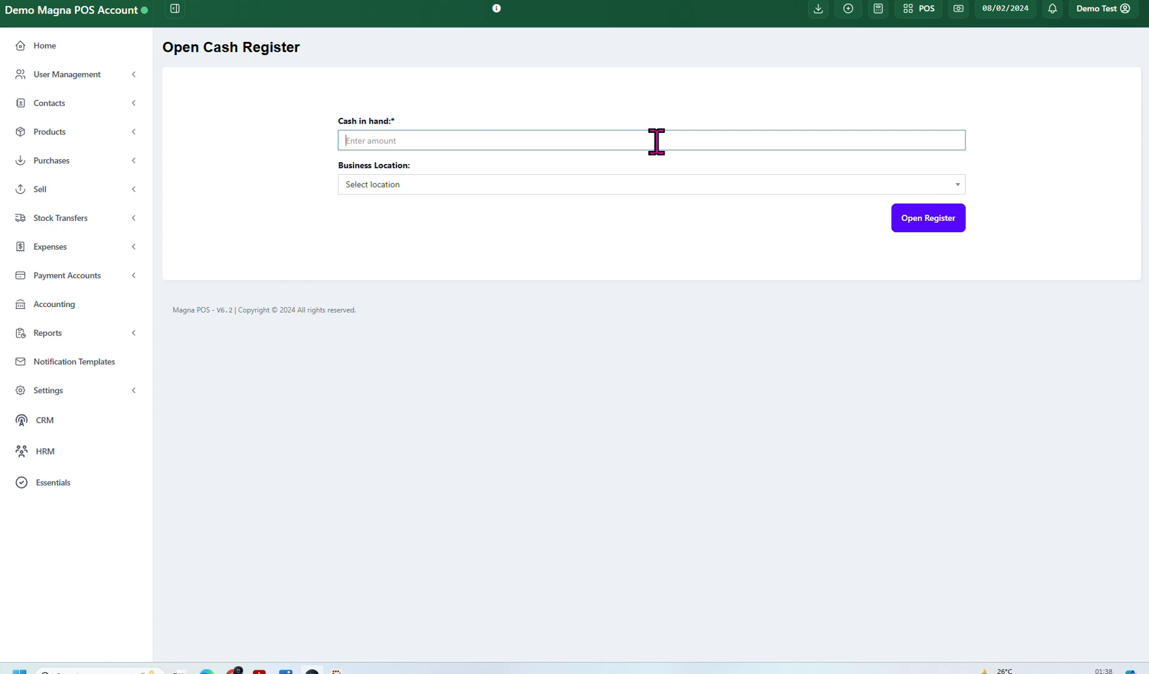
text(100)
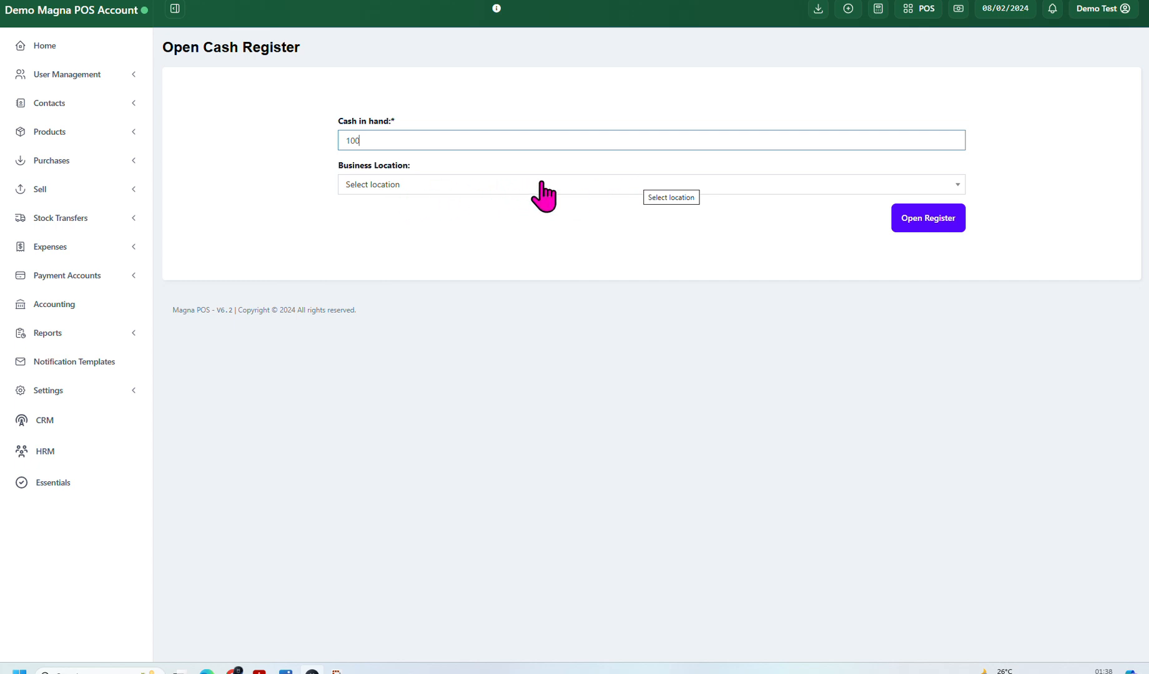
click(777, 190)
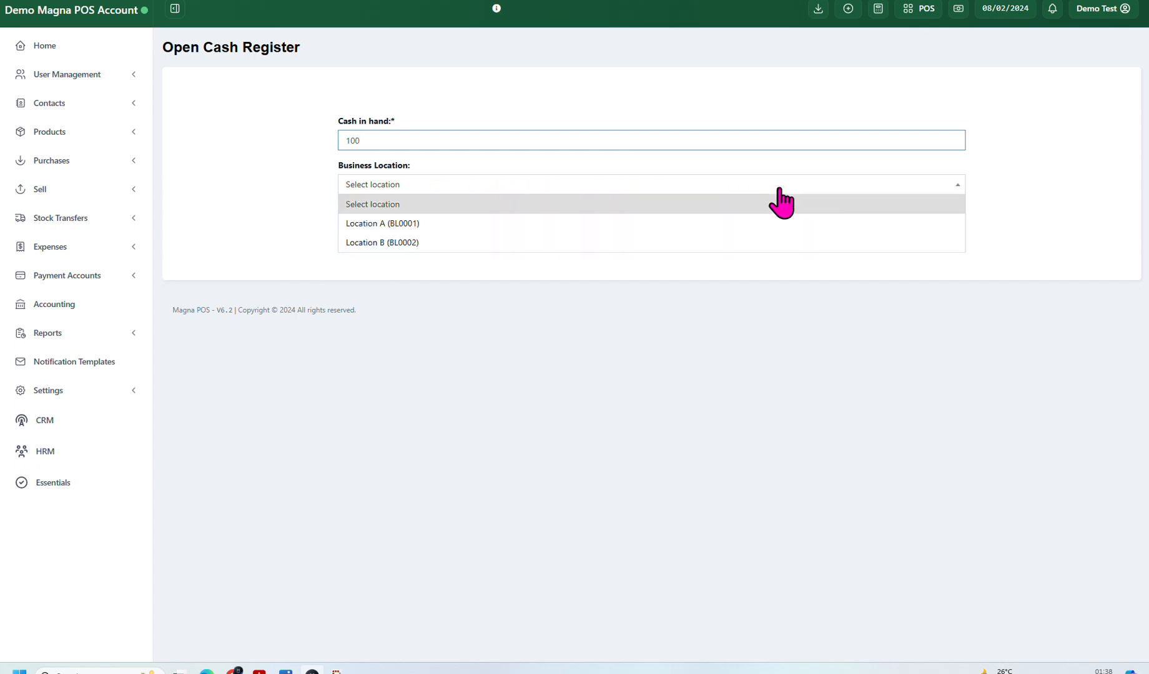
click(622, 225)
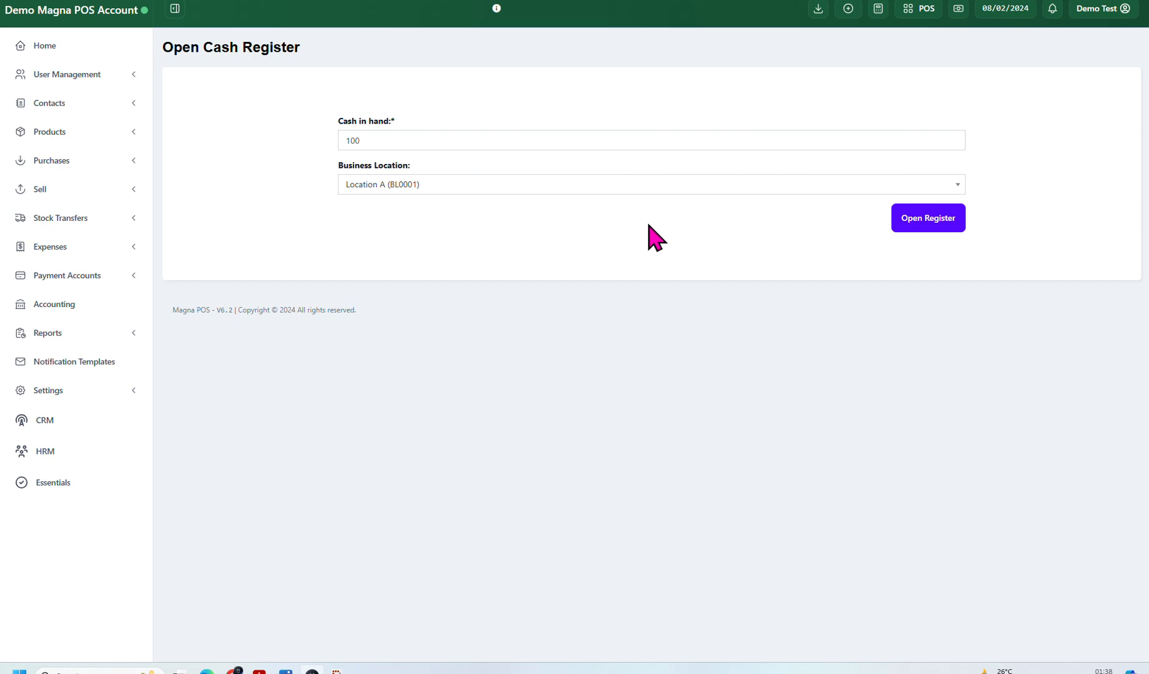
click(934, 223)
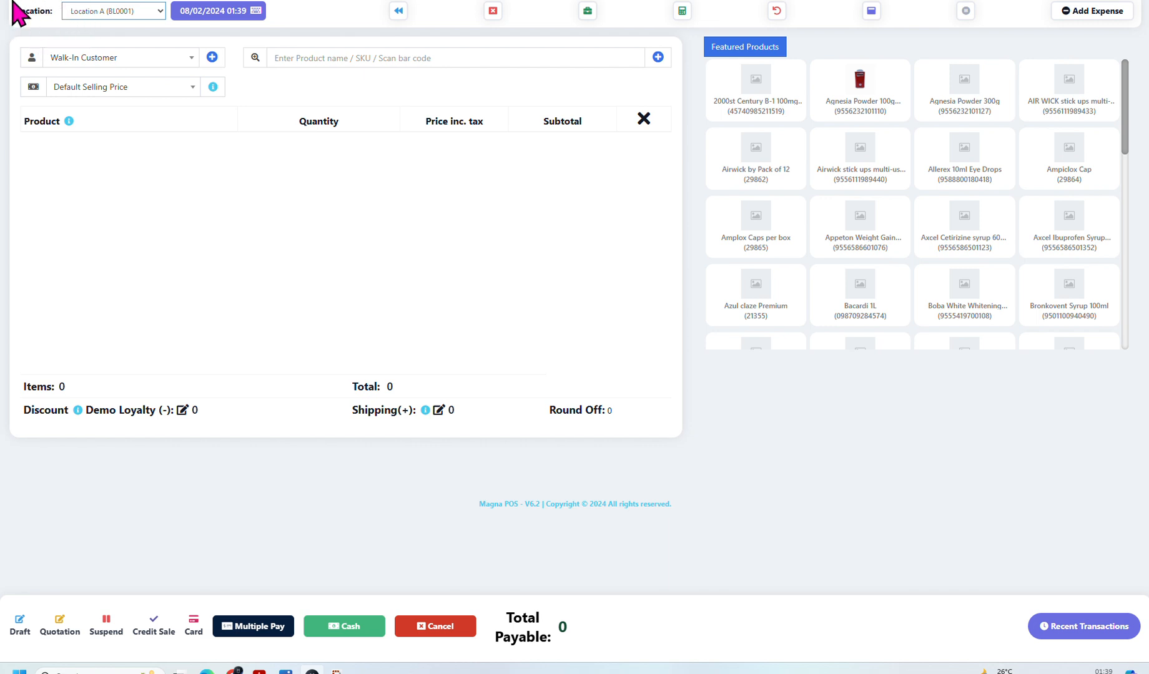
click(156, 12)
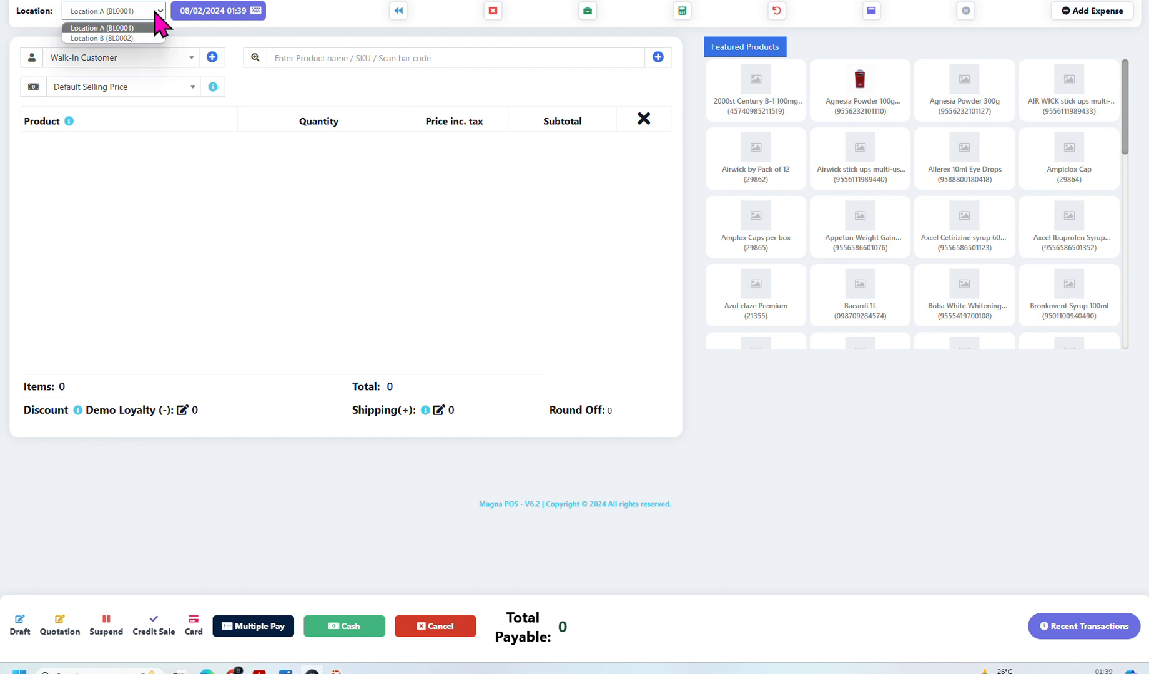
click(36, 20)
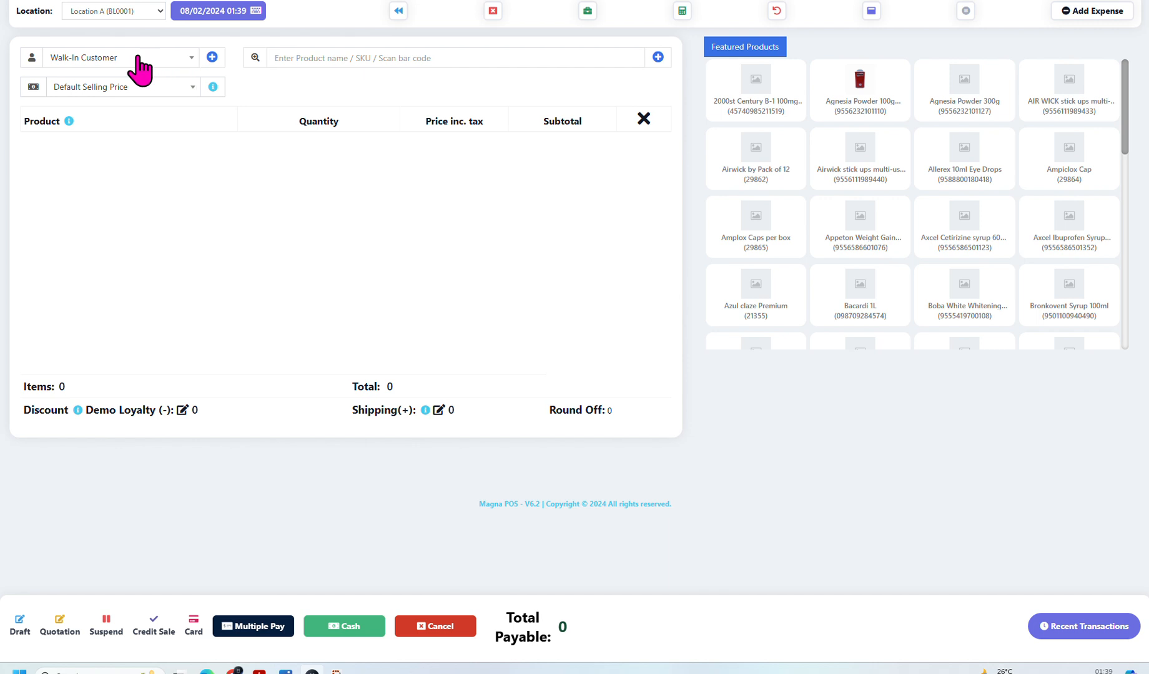
Search the customers by partial name and assign the first matching registered customer to the sale instead of Walk-In Customer.
click(131, 57)
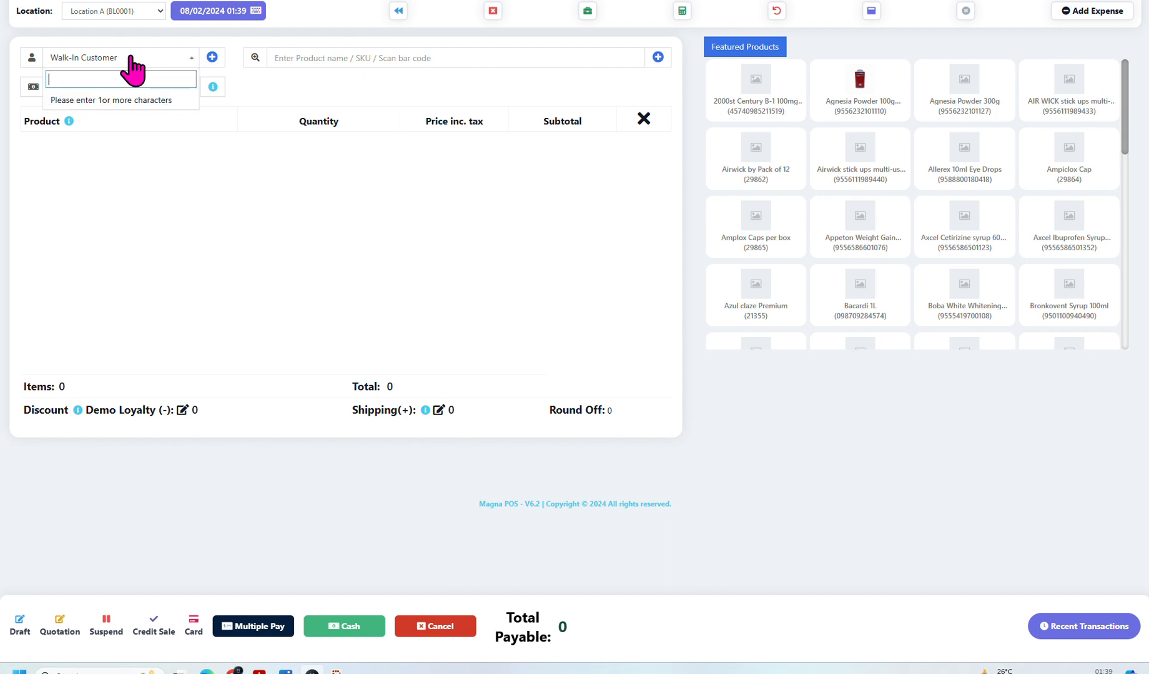
text(jom)
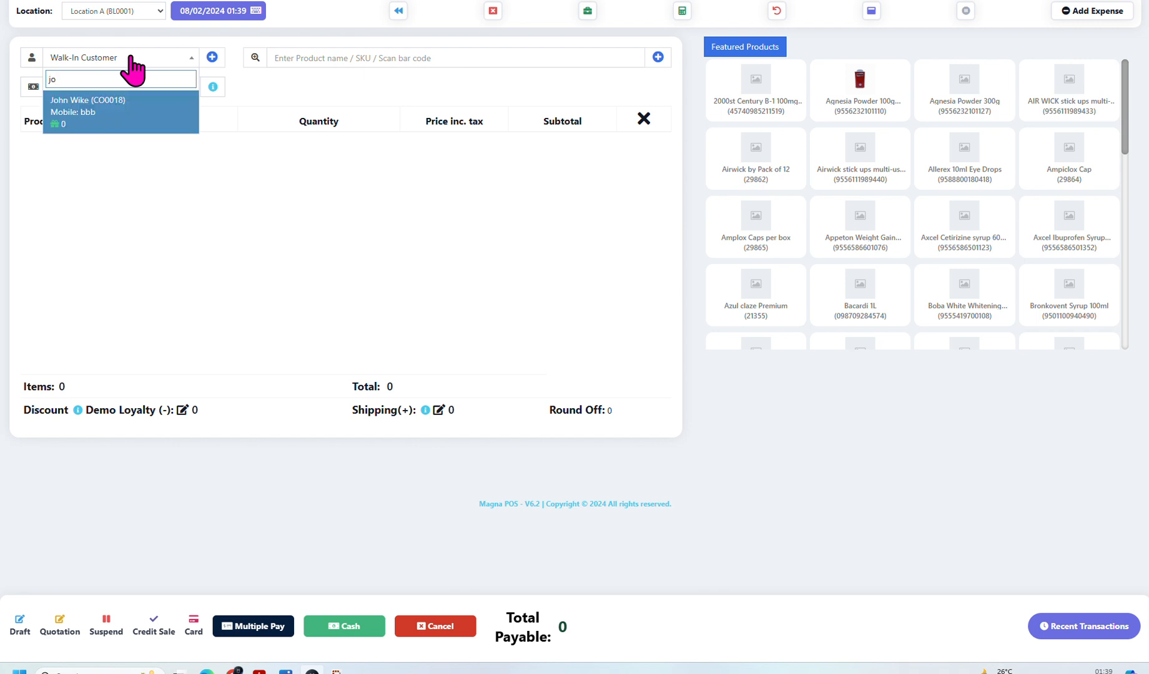
key(BackSpace)
key(BackSpace)
key(BackSpace)
text(j)
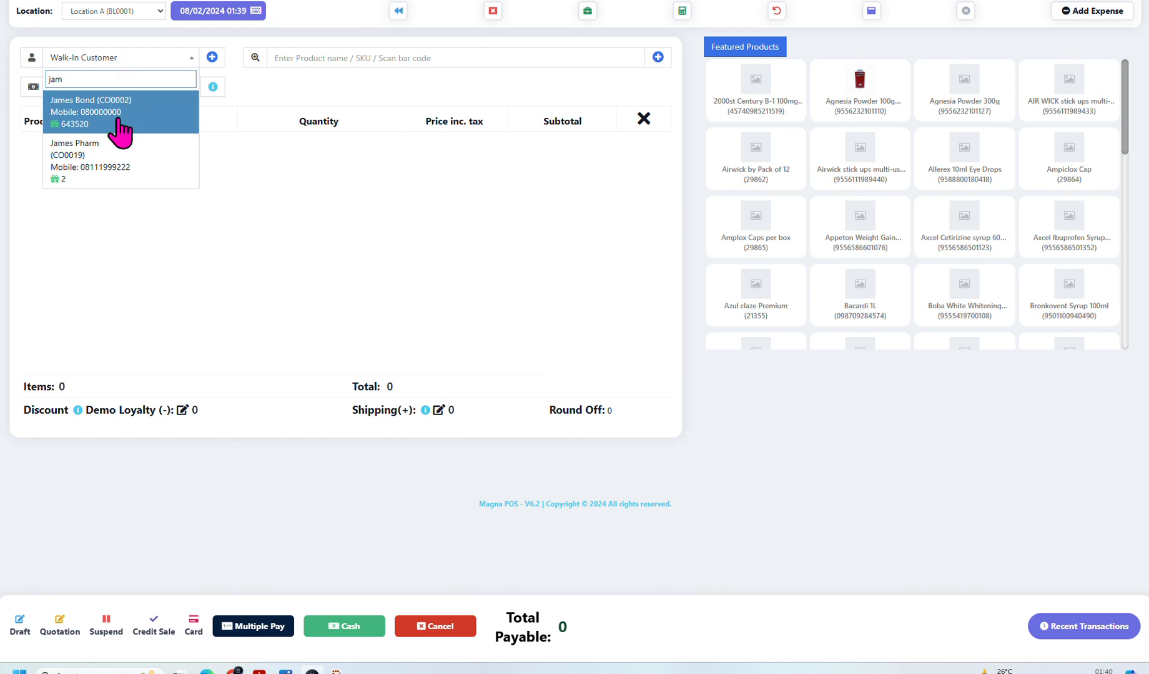
click(119, 119)
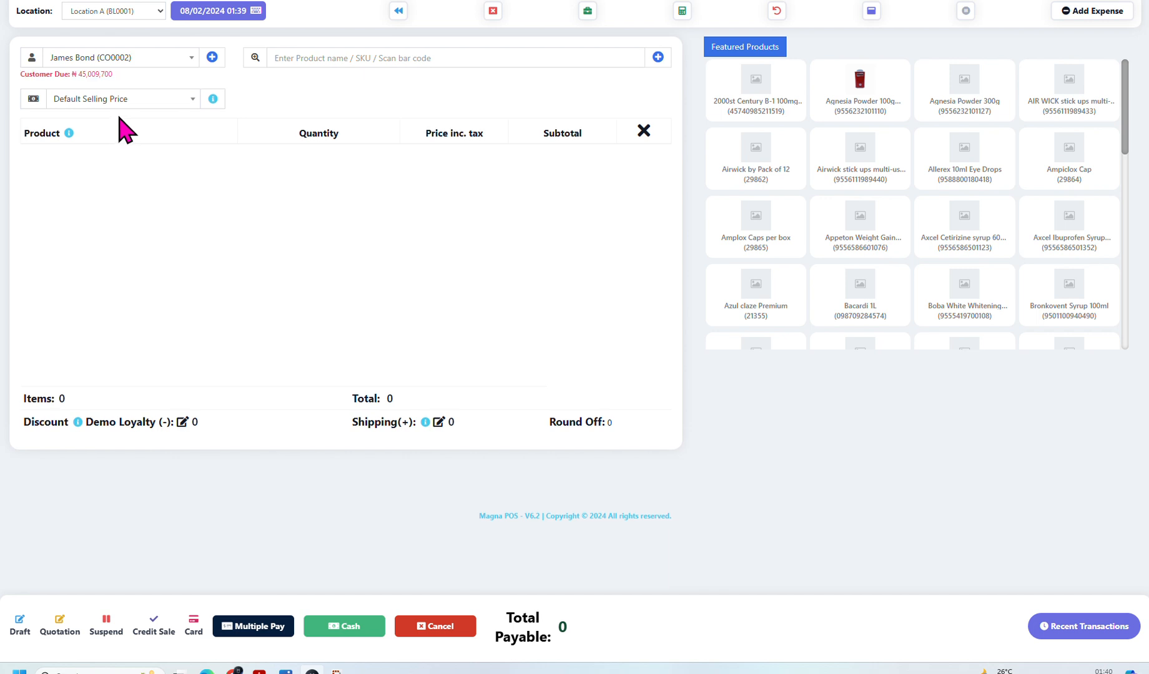
Examine the new contact form for the Individual and Business types, including its additional information fields, and close it without saving.
click(190, 58)
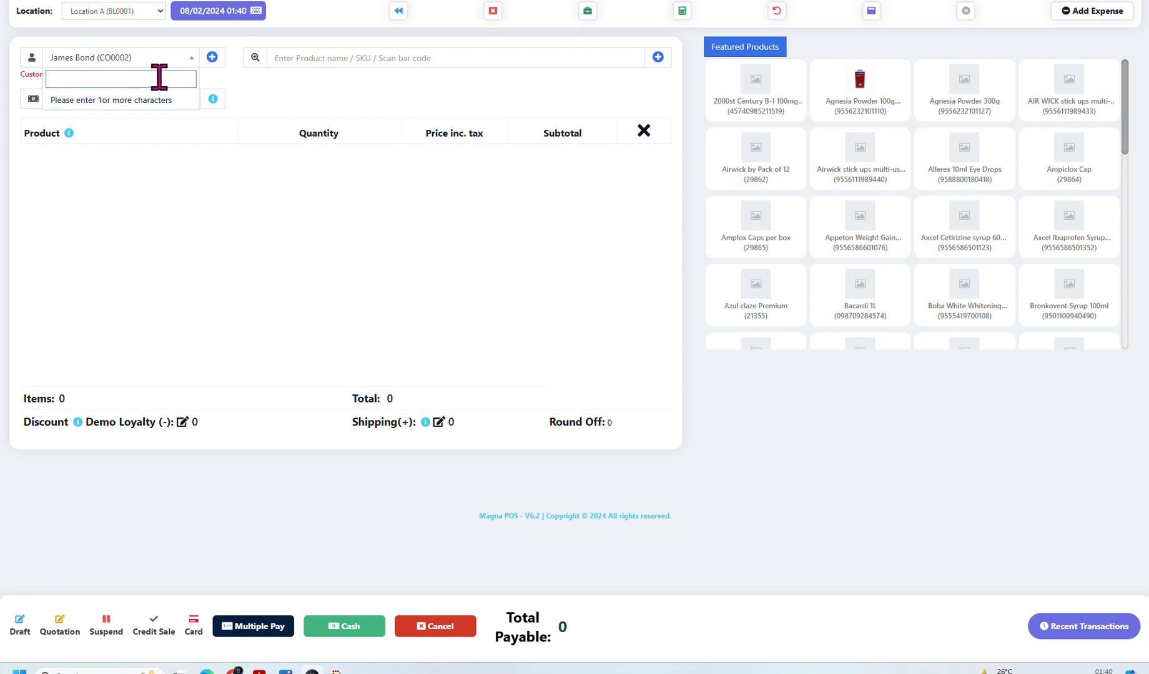
click(212, 58)
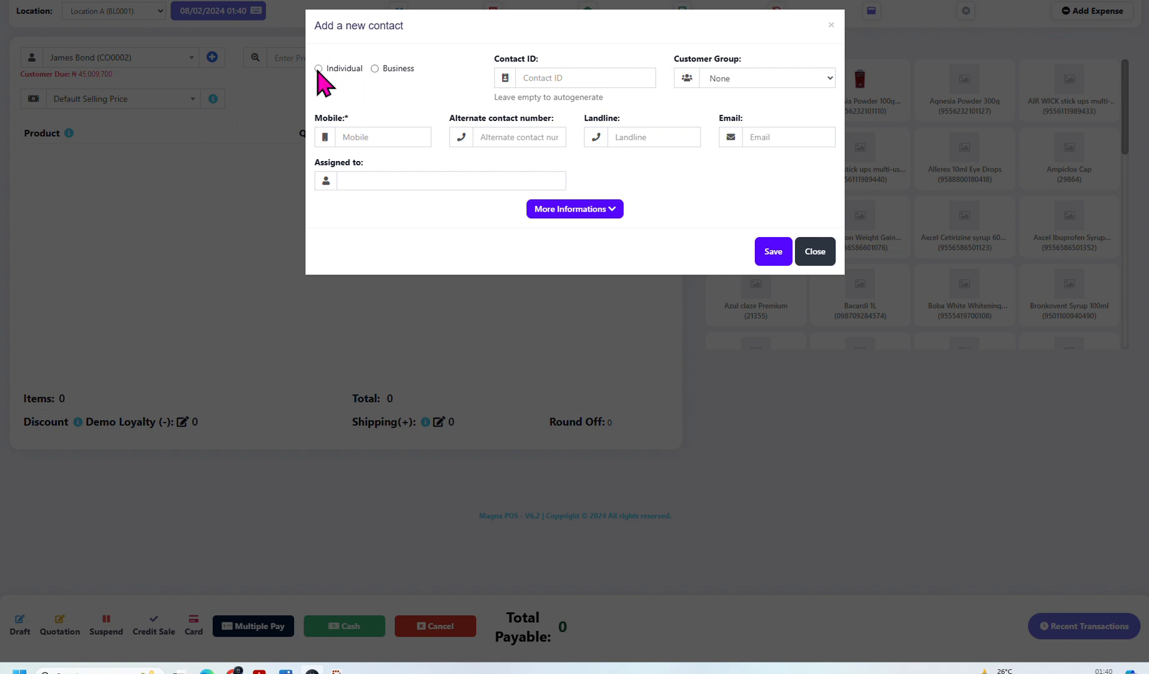
click(318, 69)
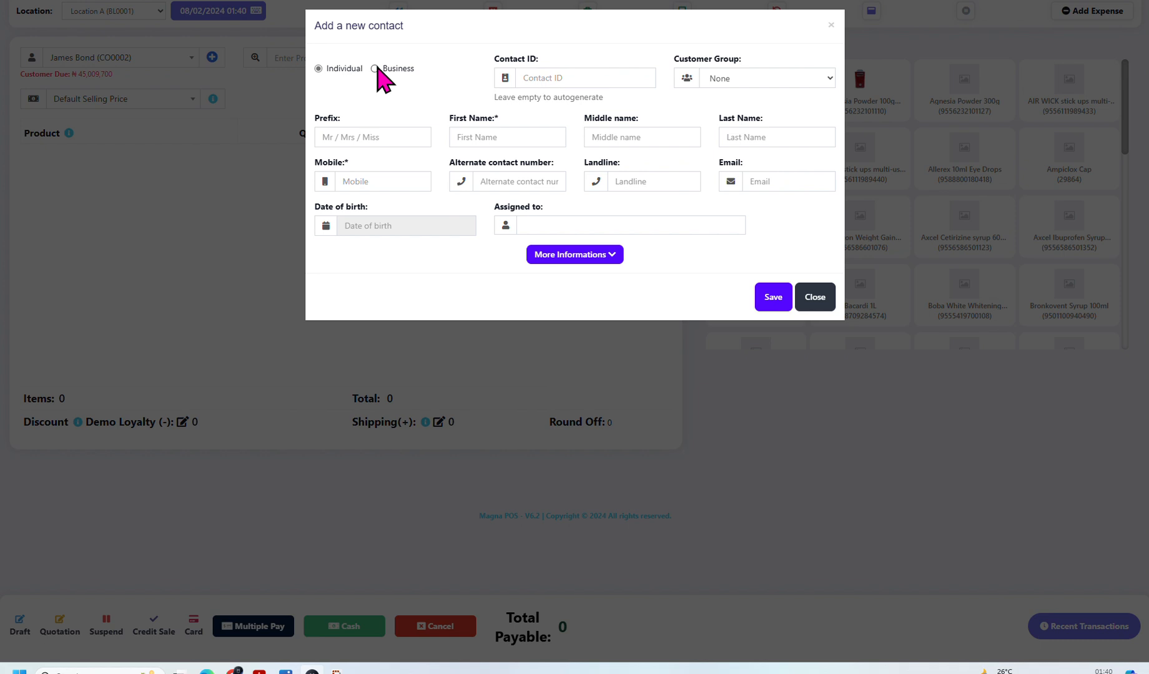
click(377, 68)
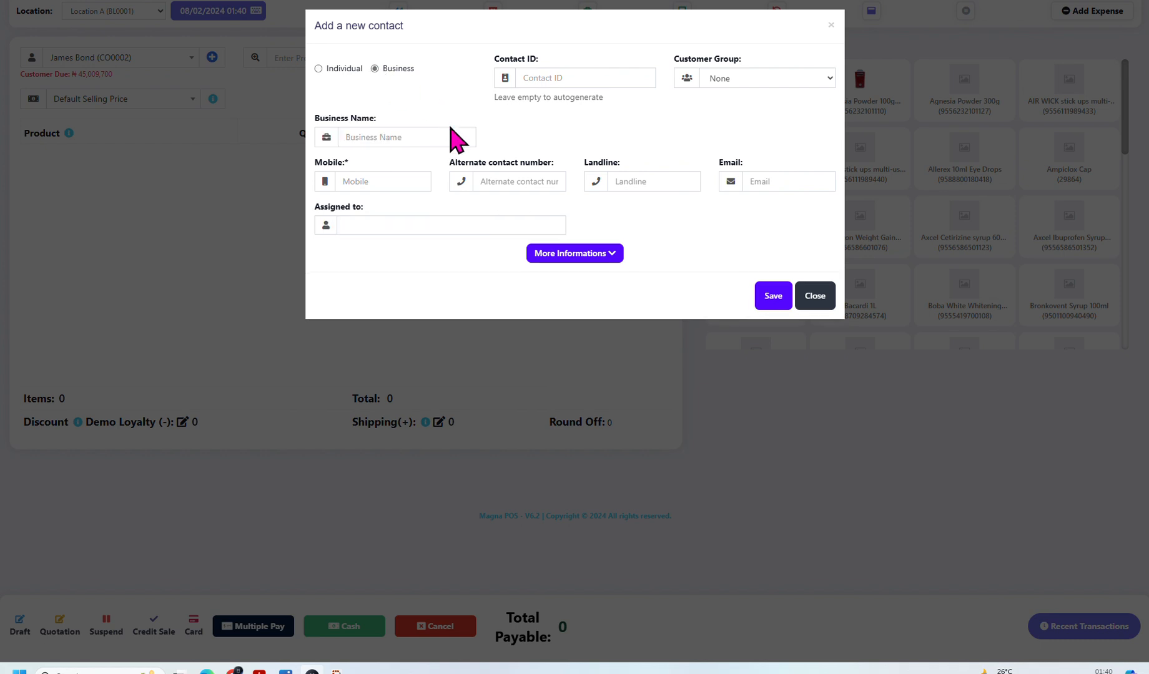
click(613, 258)
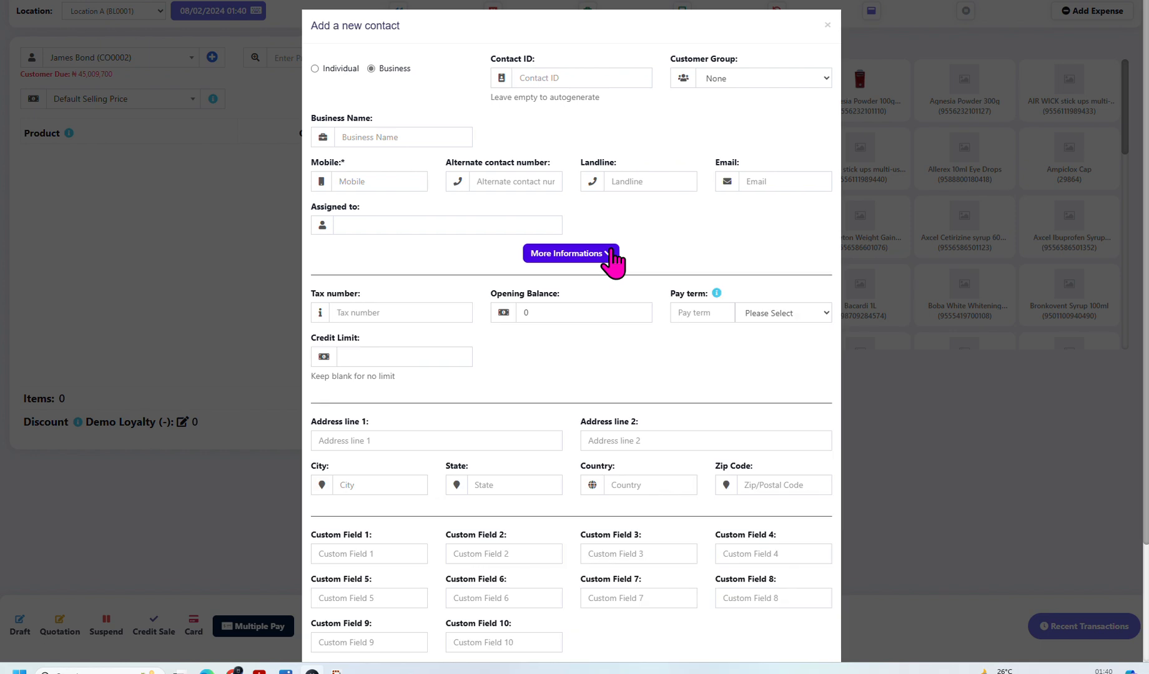
scroll(607, 307, down, 3)
scroll(606, 431, up, 3)
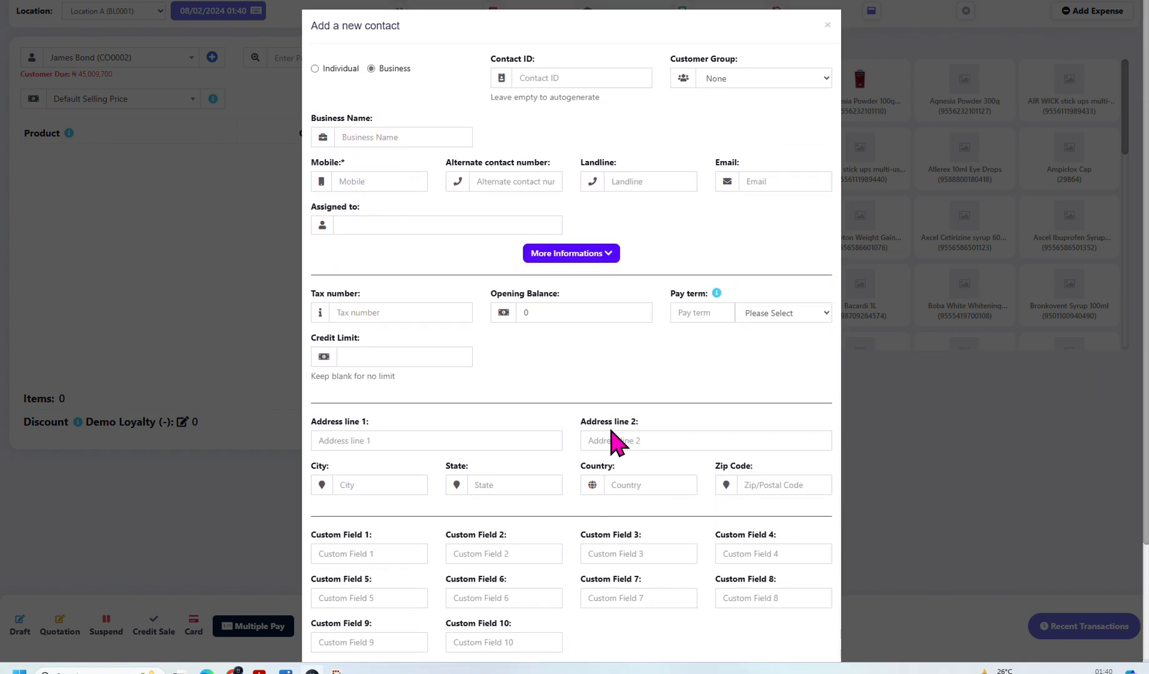
scroll(612, 437, down, 3)
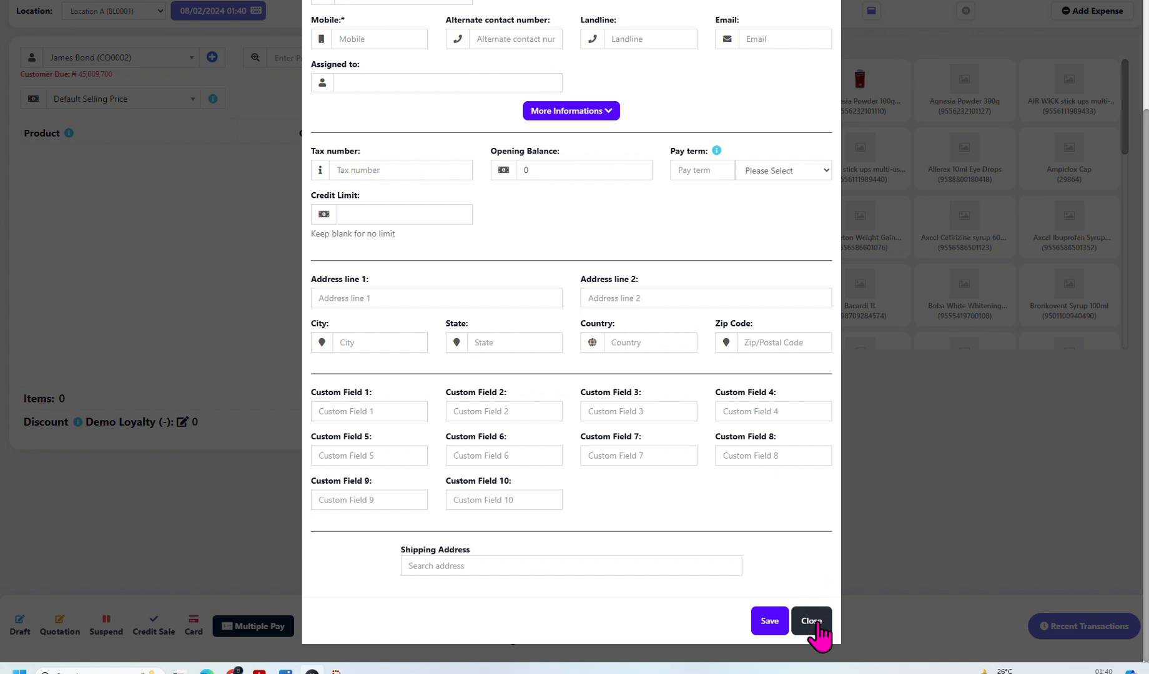
click(814, 624)
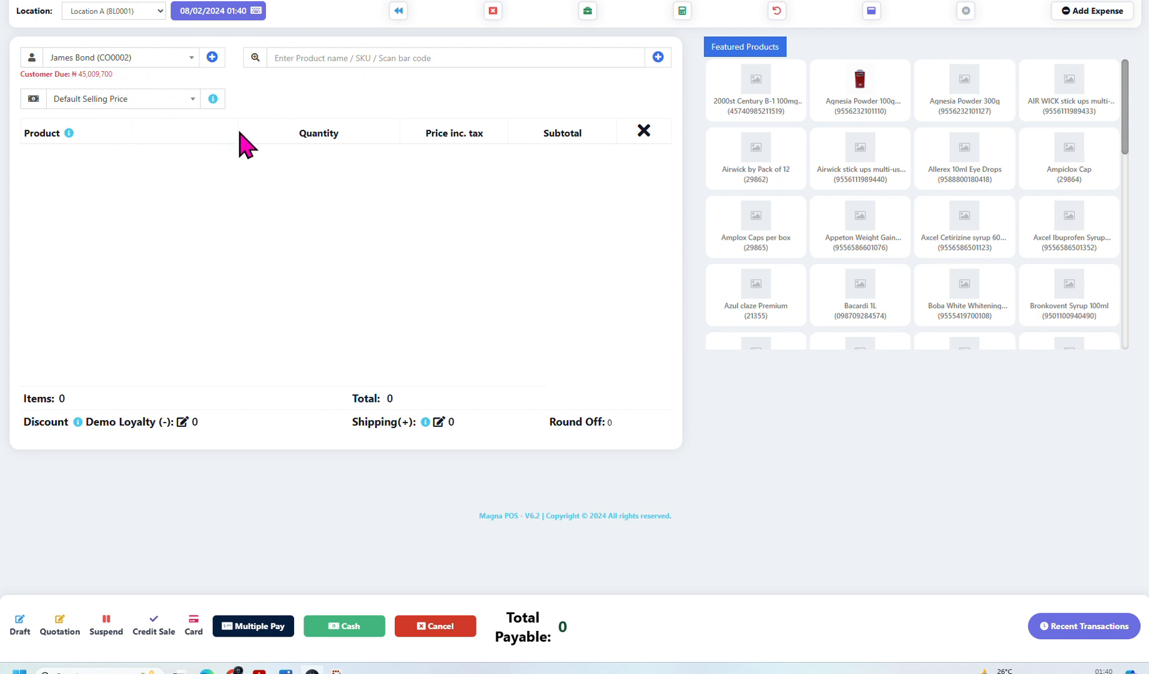
Search the products for "wat" and add Eva Water Pack x 12 bottles to the sale.
click(304, 58)
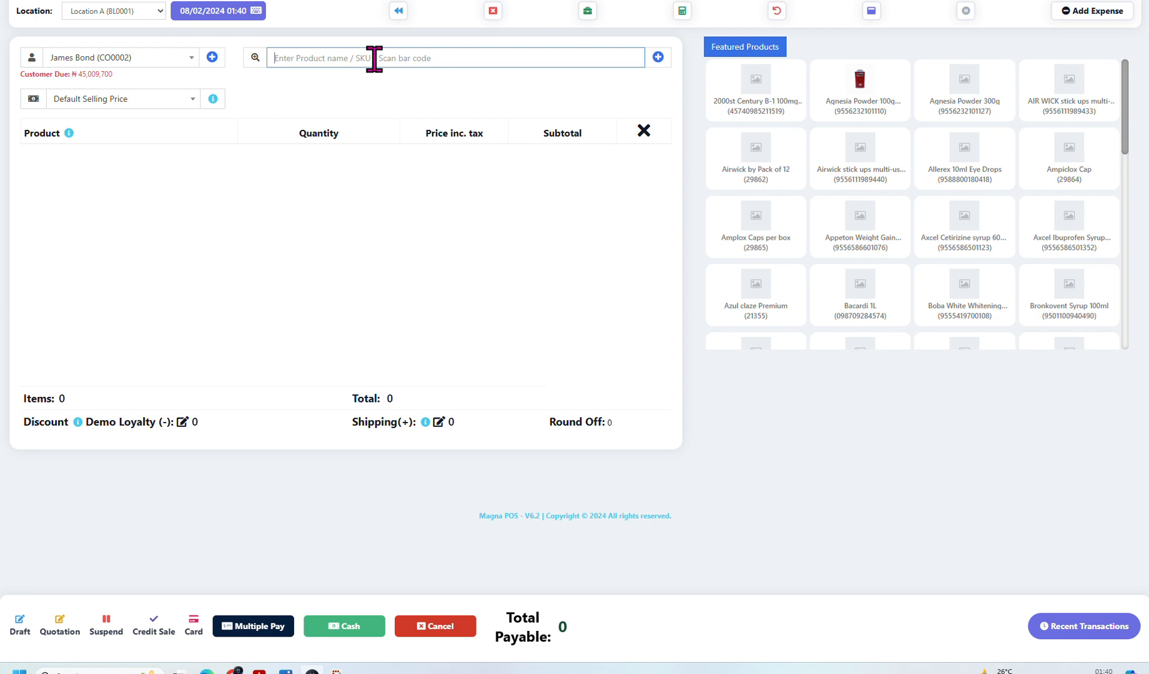
text(wat)
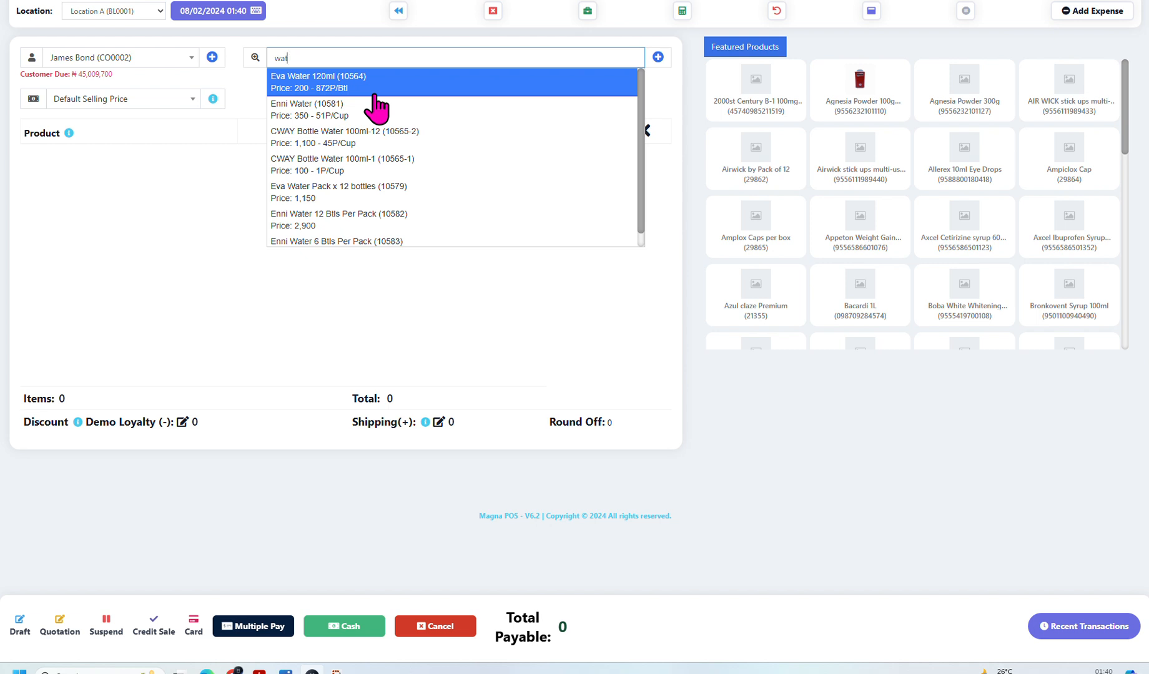
scroll(376, 109, down, 1)
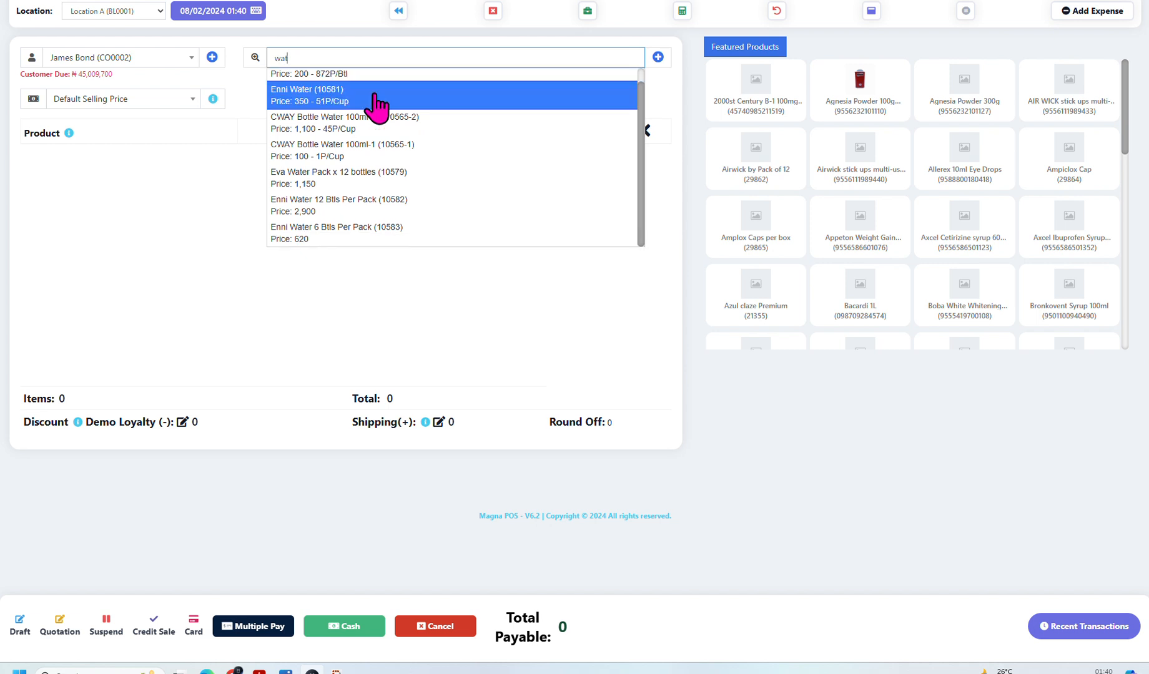
scroll(374, 108, up, 1)
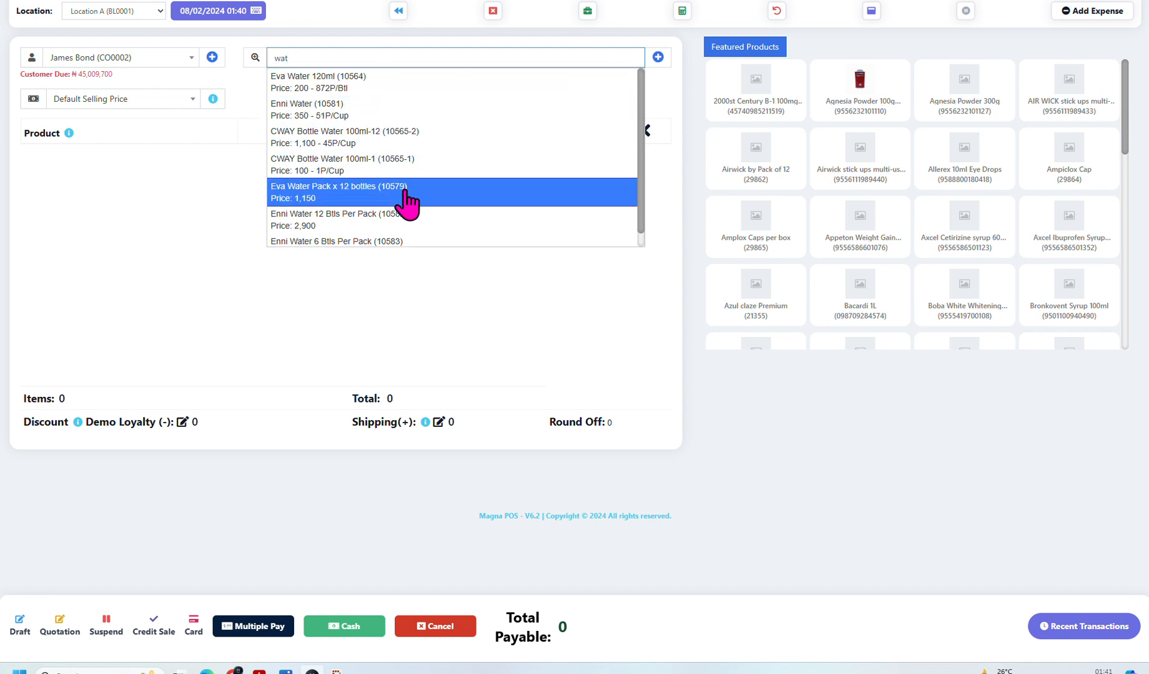
click(406, 201)
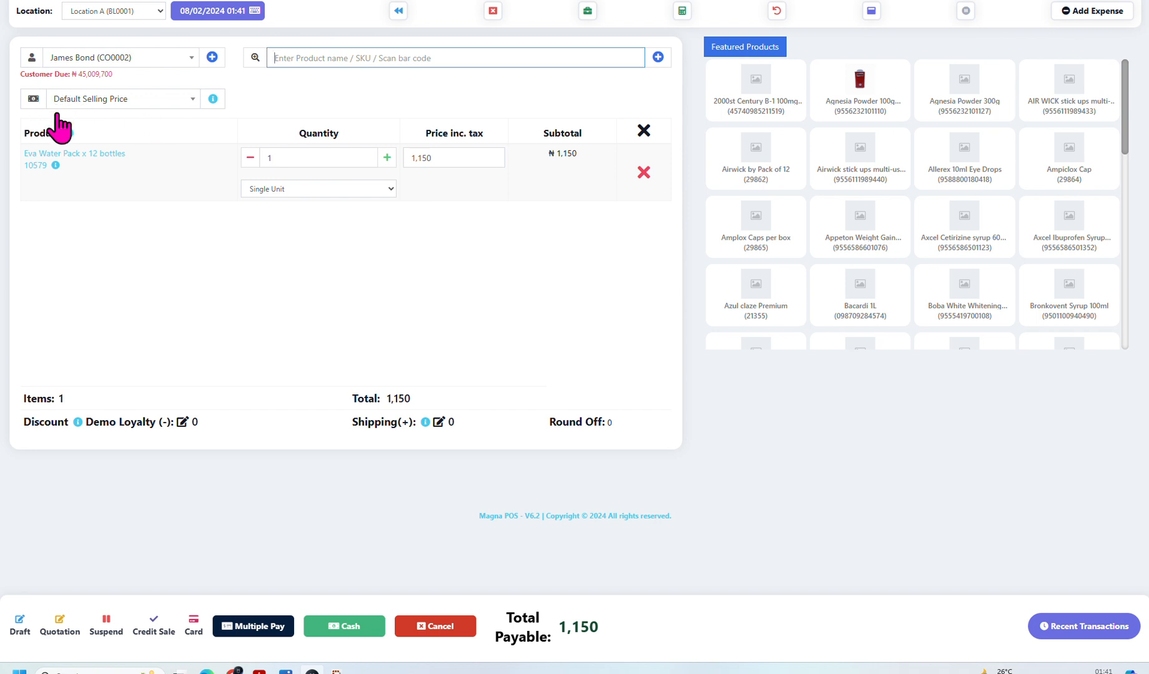
Try the Wholesale Prices and Banana Island Price groups on the sale, and switch back to Default Selling Price.
click(192, 112)
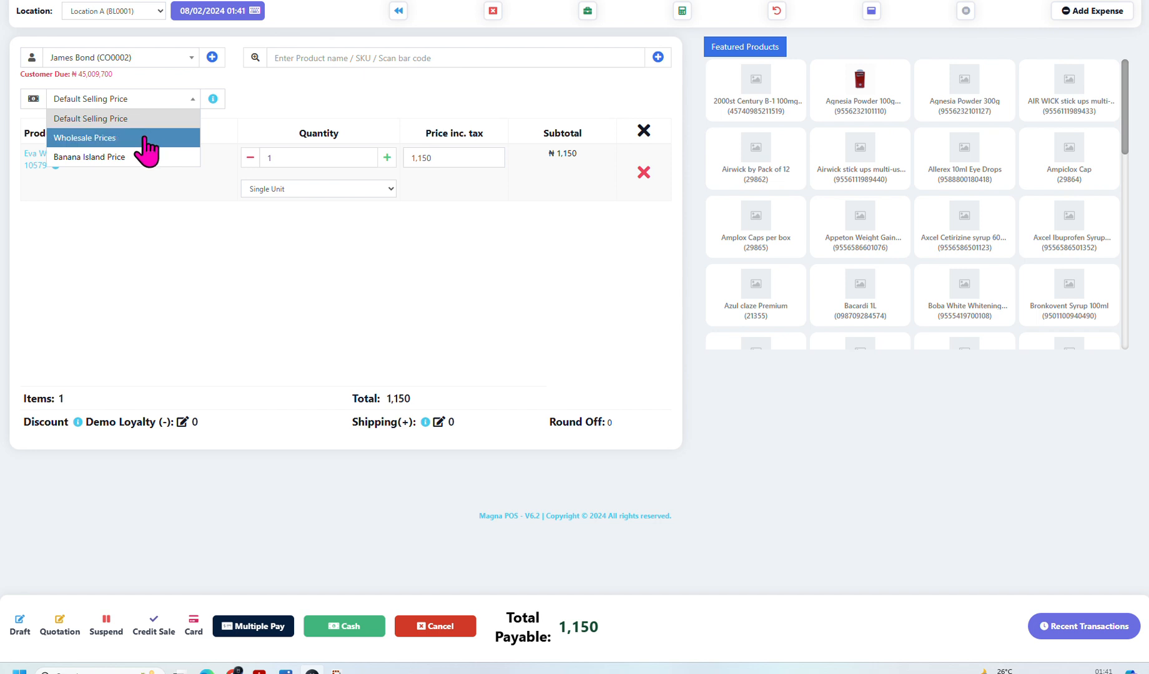
click(144, 138)
click(186, 102)
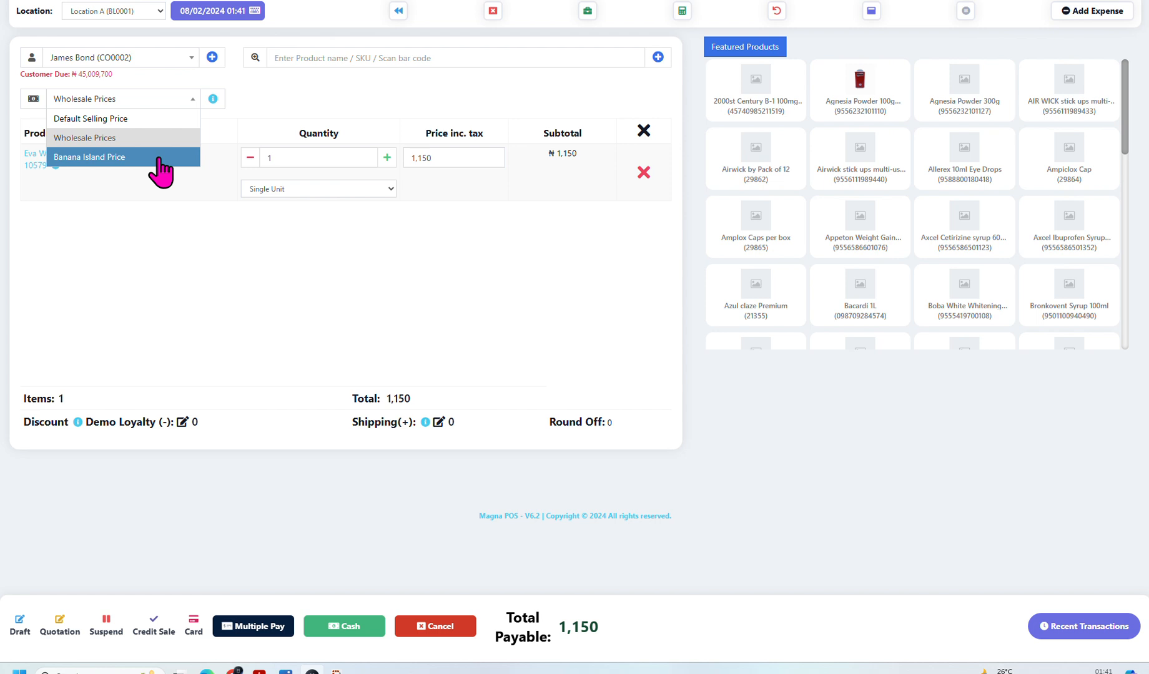
click(159, 159)
click(189, 100)
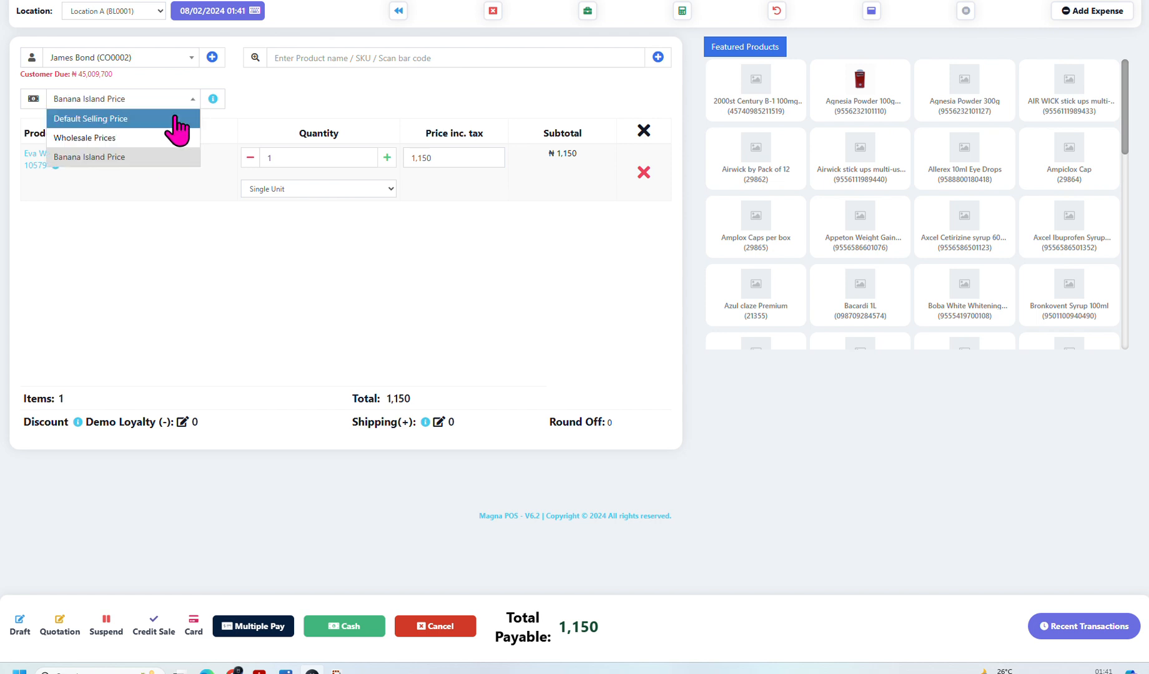
click(179, 120)
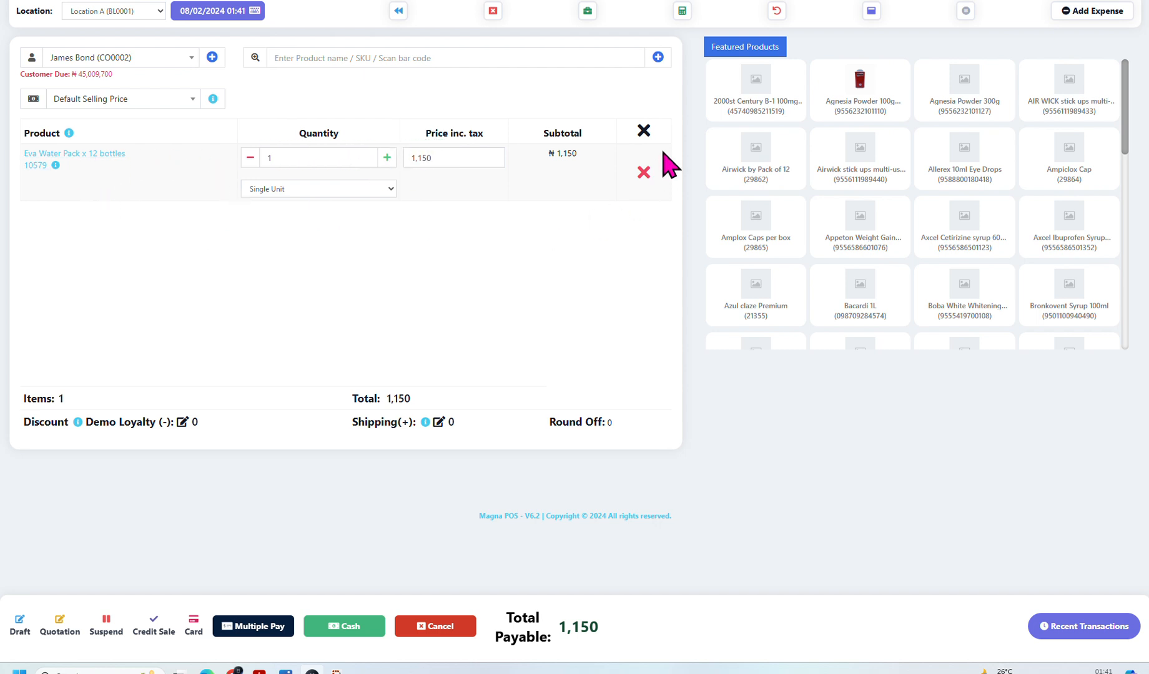
Add Agnesia Powder 100g and Appeton Weight Gain Adults Choco 450g to the sale from the featured products.
click(392, 56)
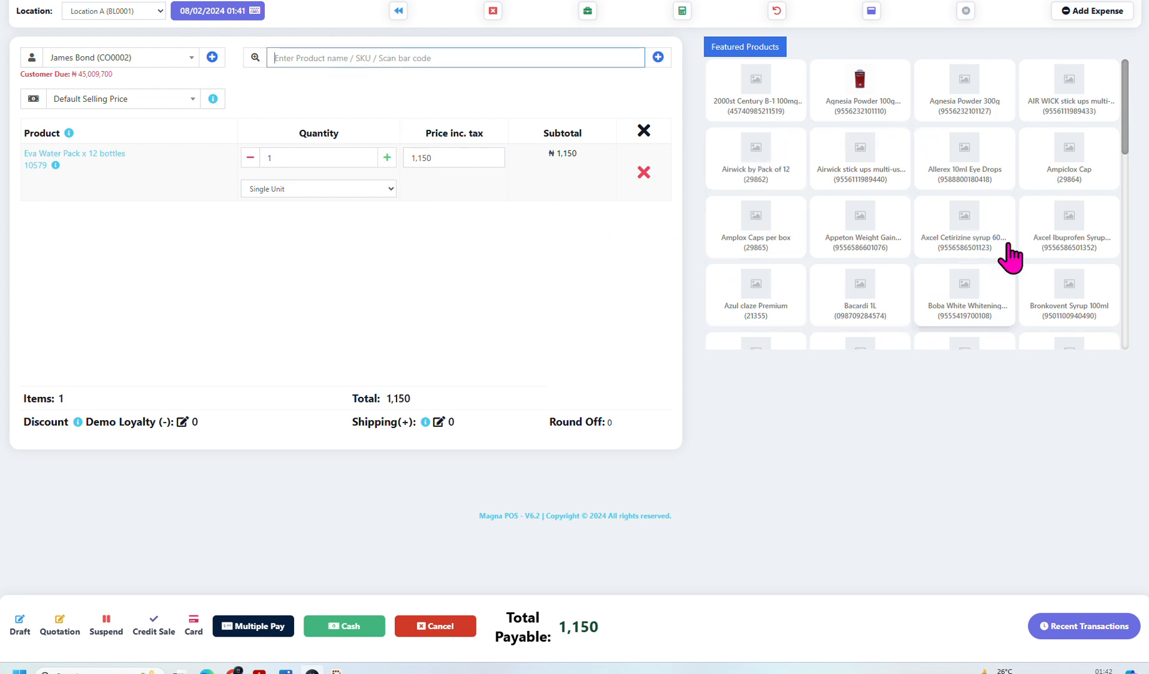
scroll(944, 220, down, 1)
scroll(944, 220, down, 8)
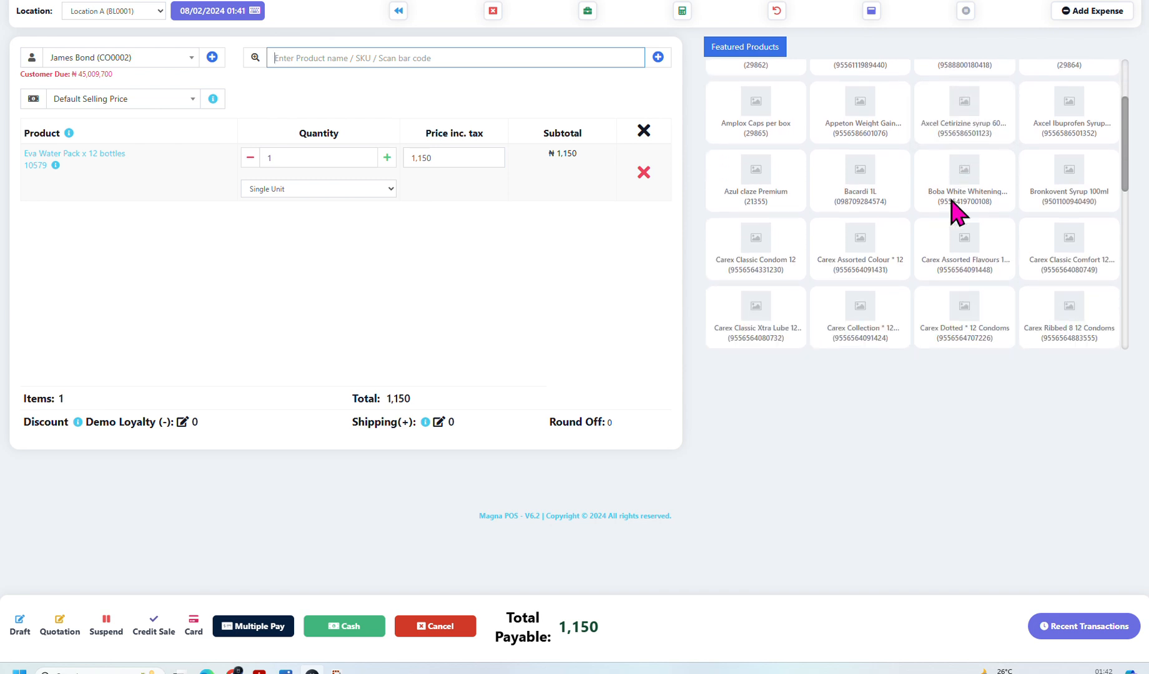
scroll(950, 213, down, 1)
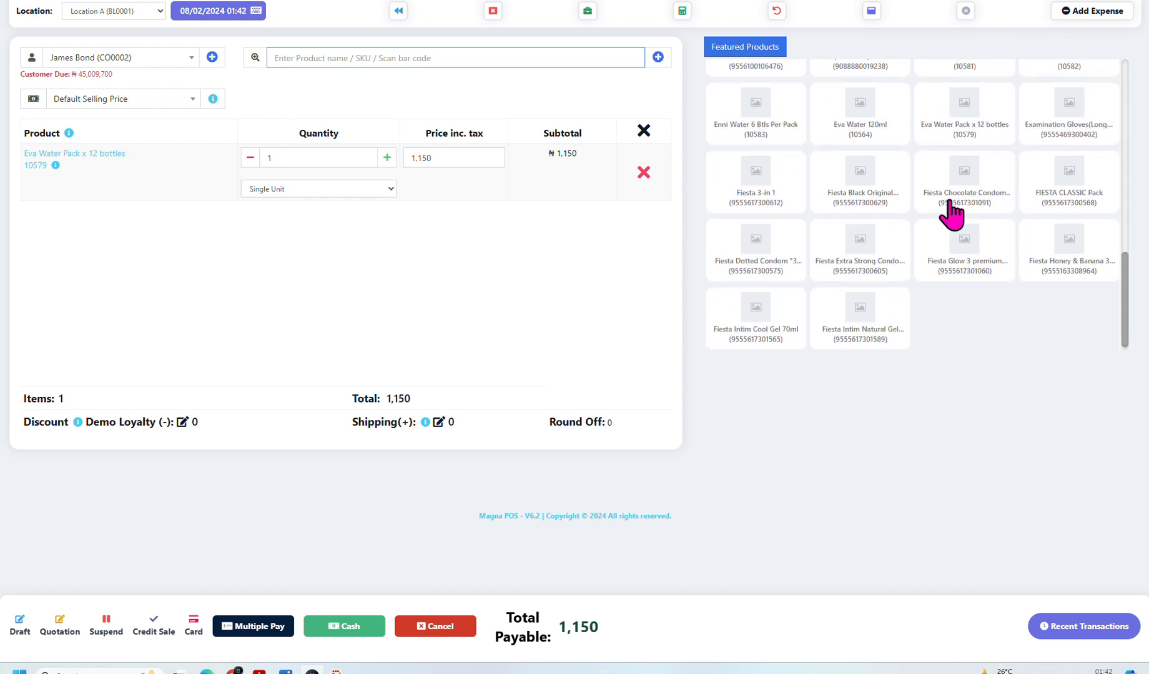
scroll(947, 213, up, 10)
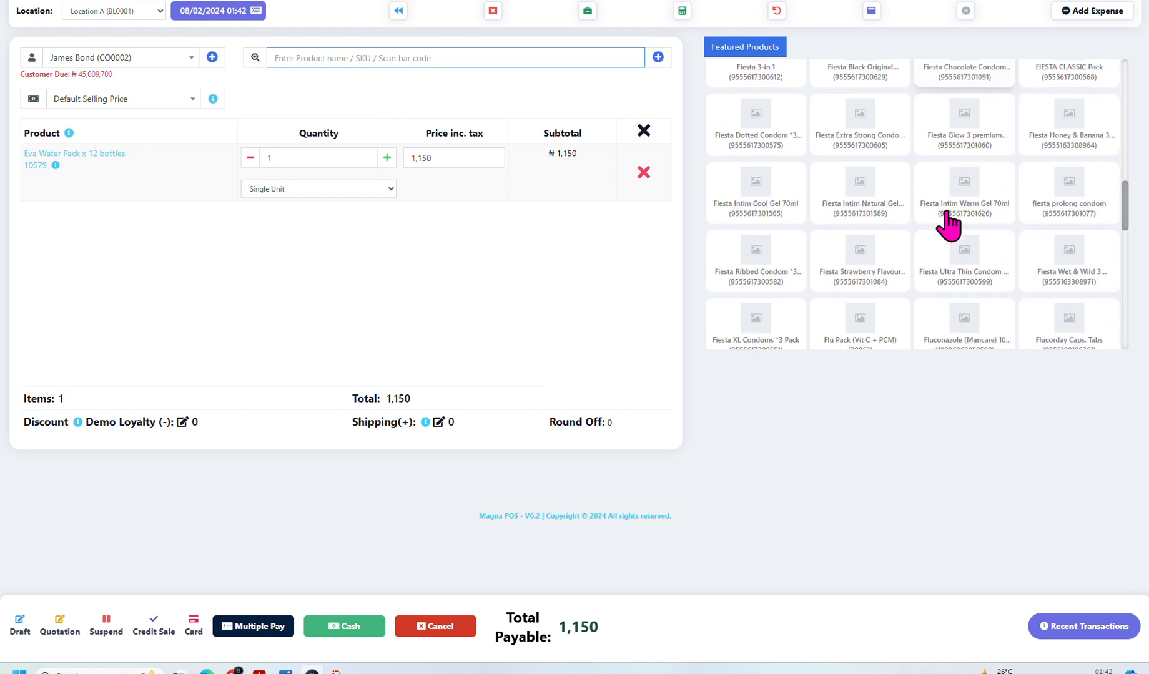
scroll(949, 226, up, 3)
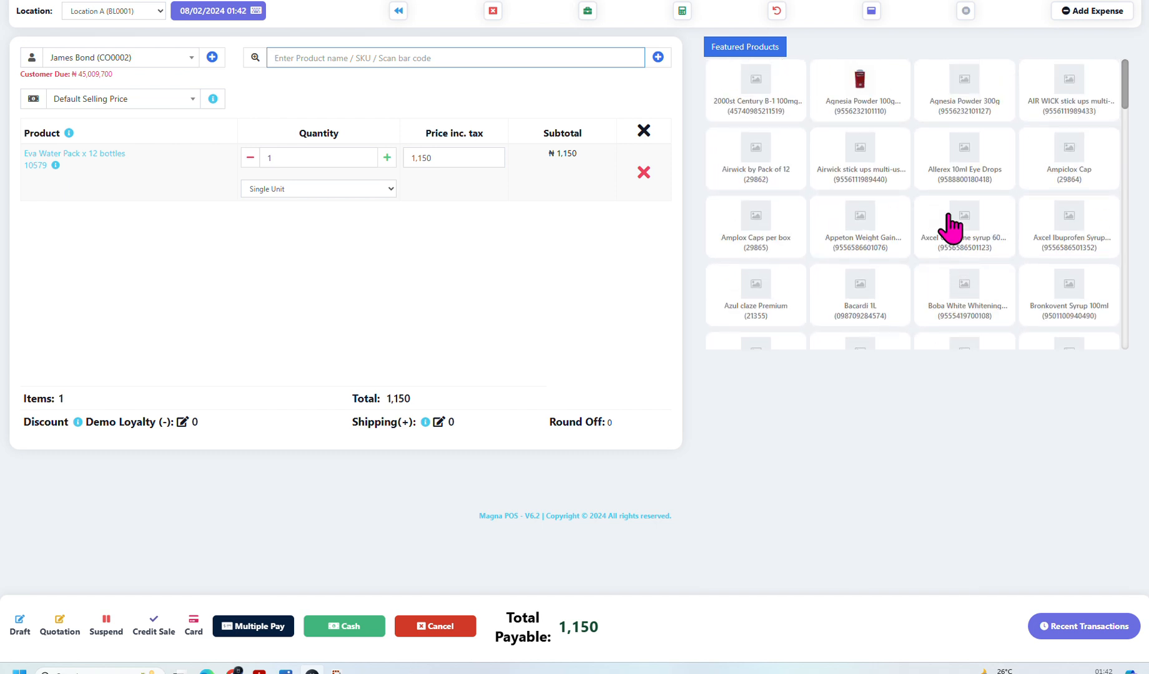
click(862, 89)
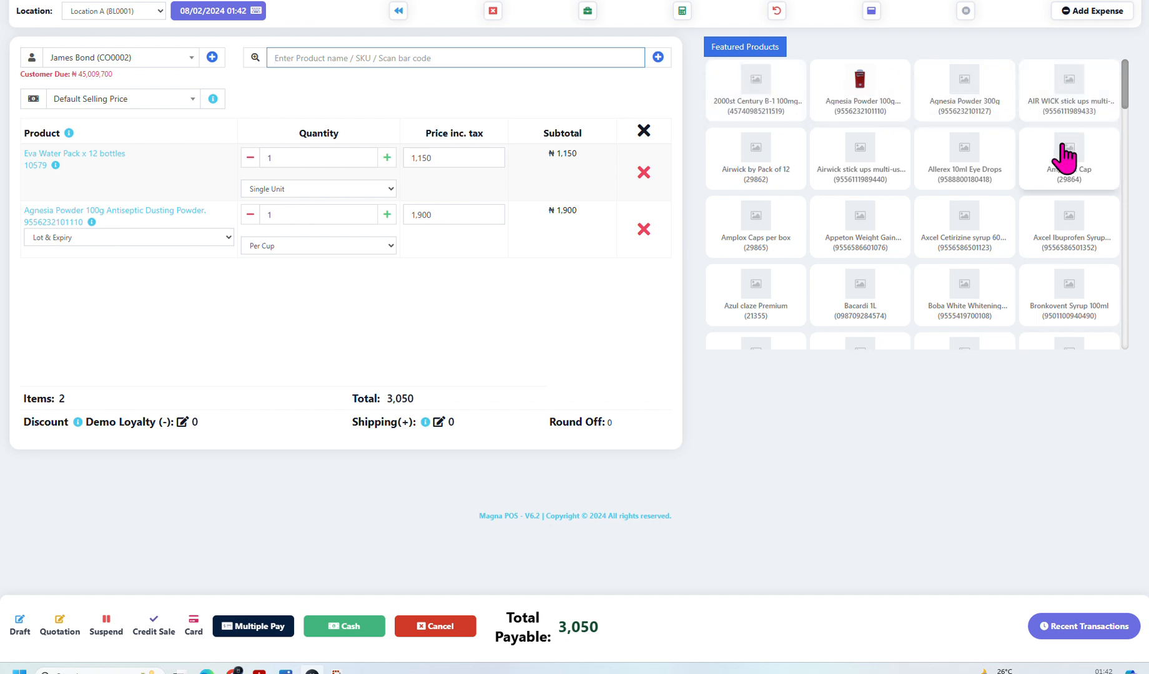
click(870, 240)
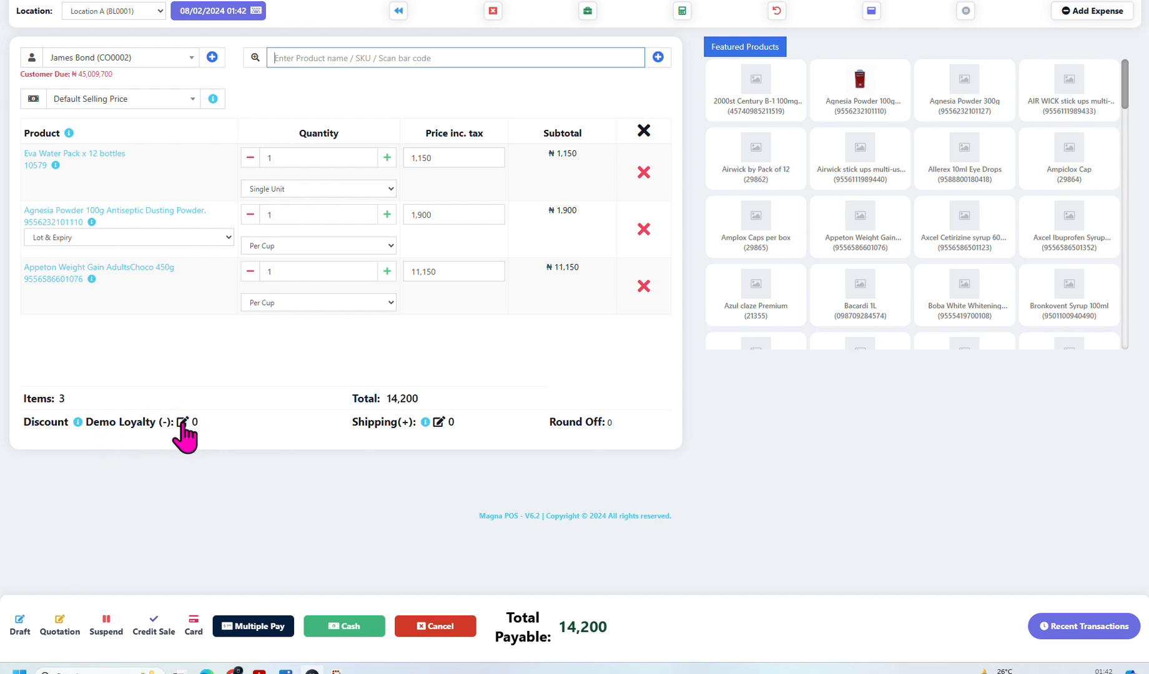
Open the sale's shipping details and set the shipping charges to 1000 and the shipping status to Packed.
click(438, 423)
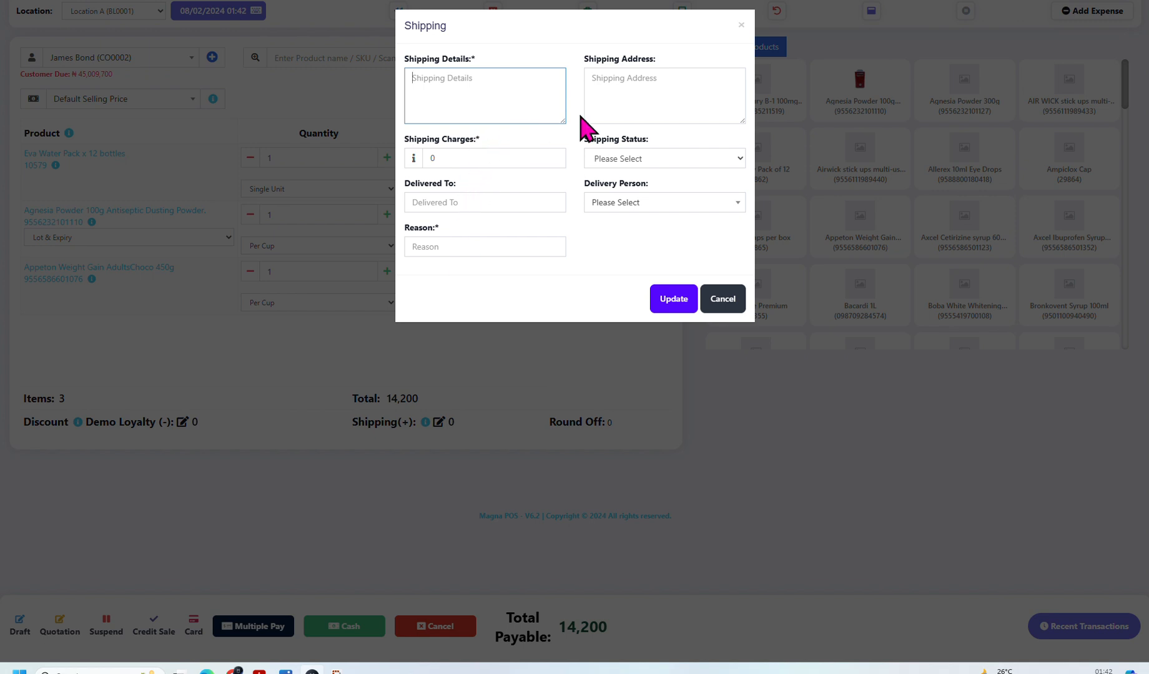
click(550, 152)
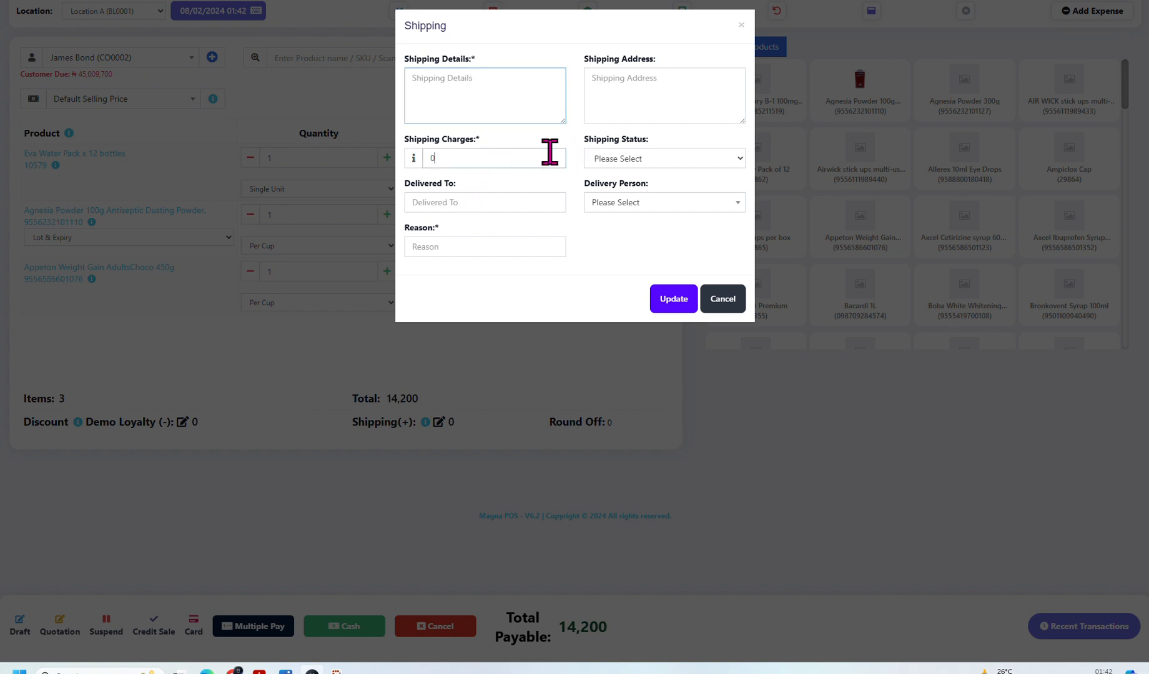
double_click(548, 153)
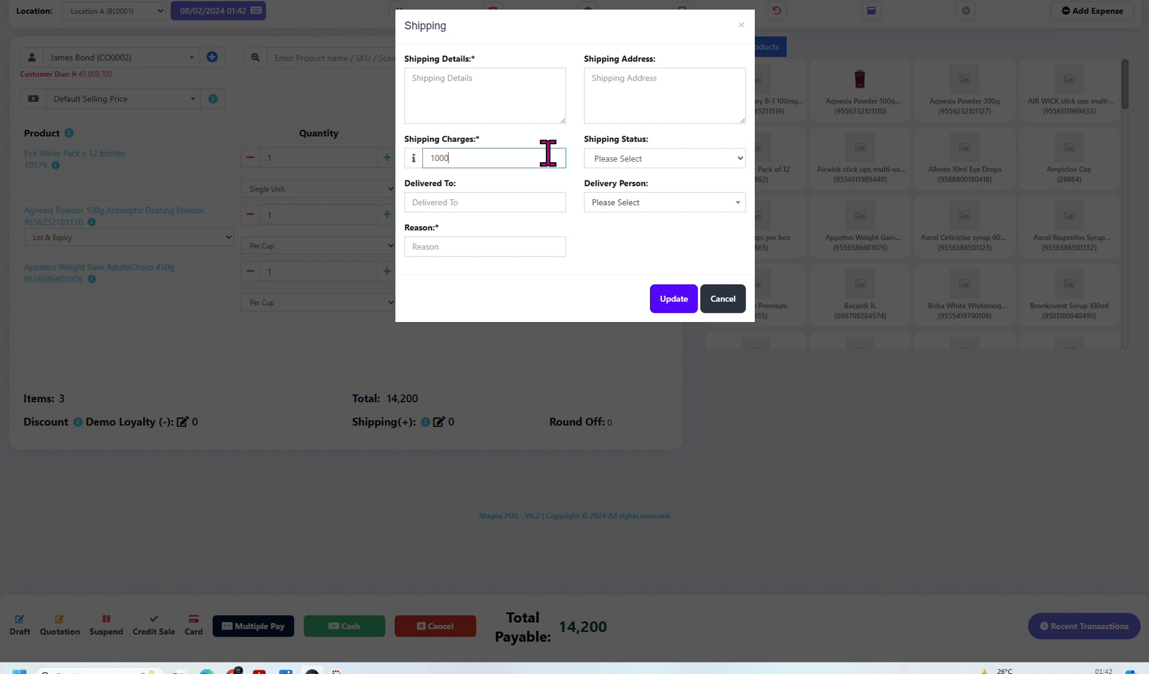
text(1000)
click(692, 160)
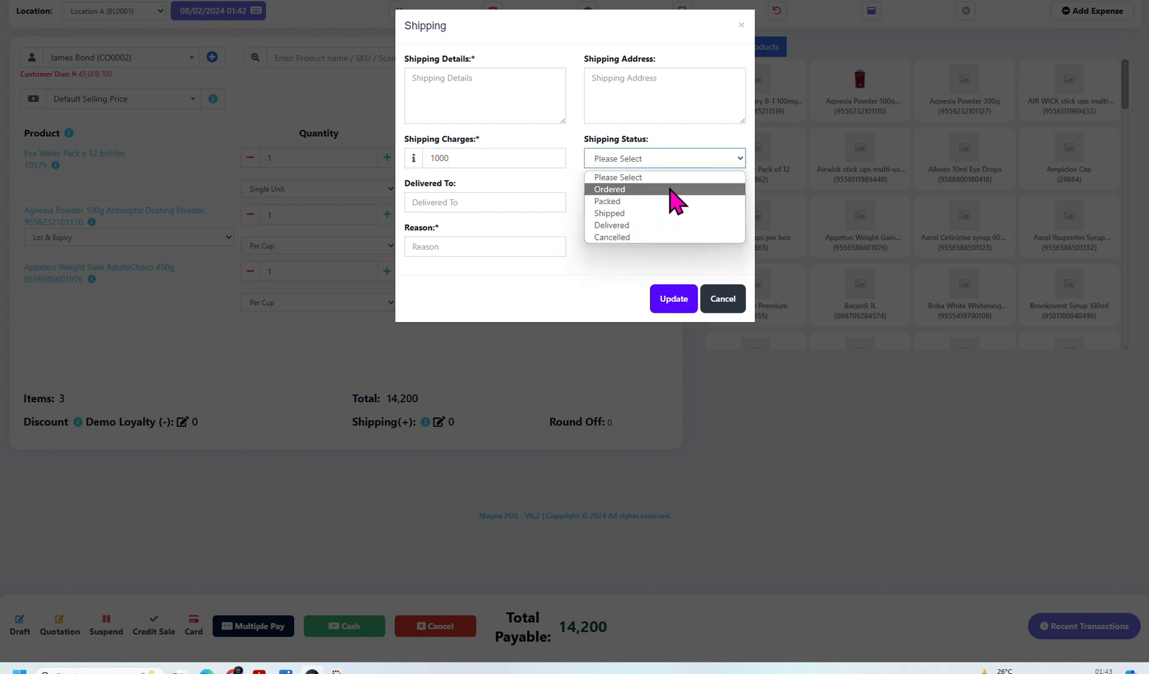
click(664, 203)
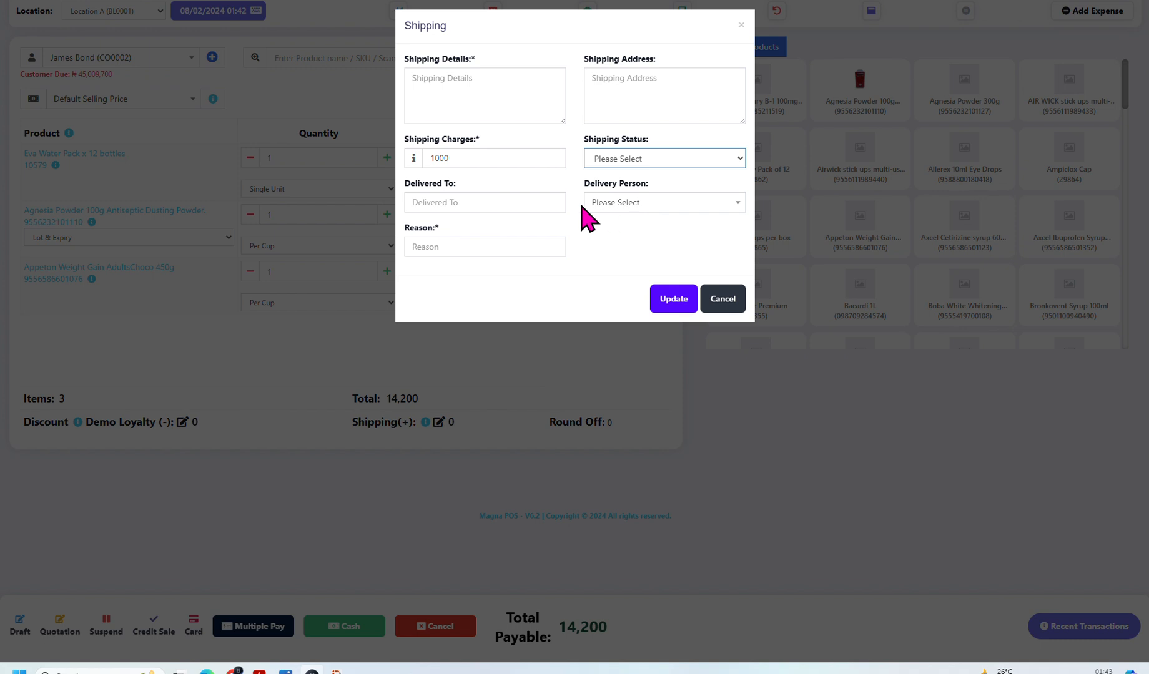
Fill in the recipient's name, the delivery person and the reason "Oot of Town", and apply the shipping details to the sale.
click(558, 203)
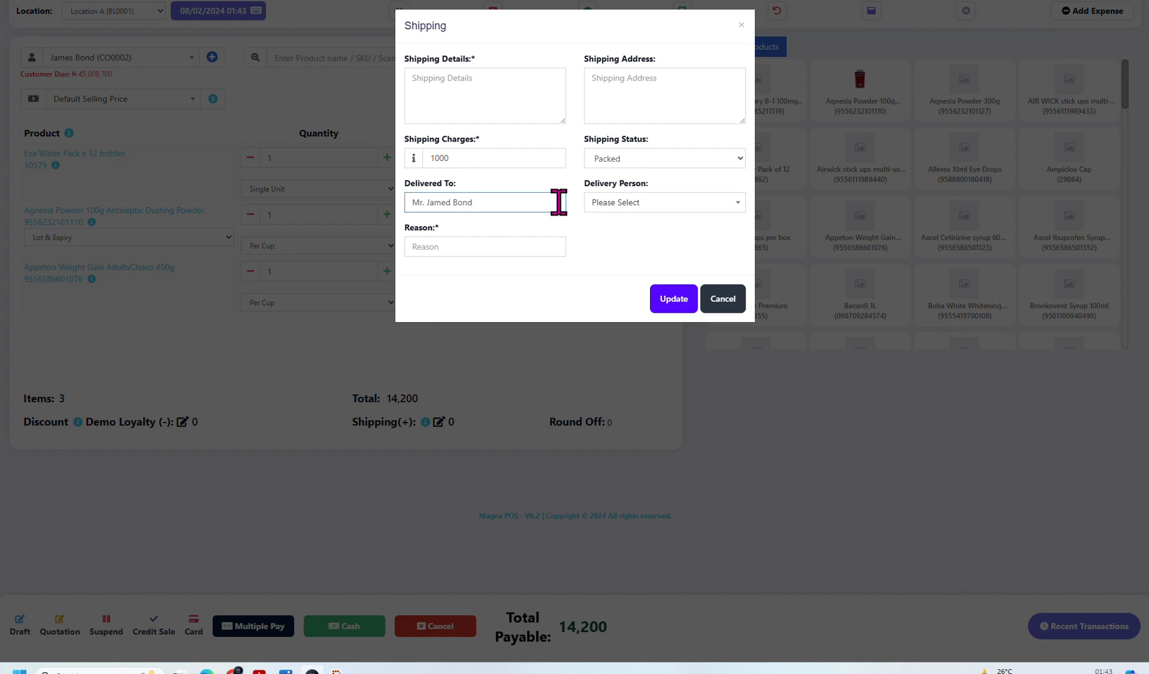
click(680, 206)
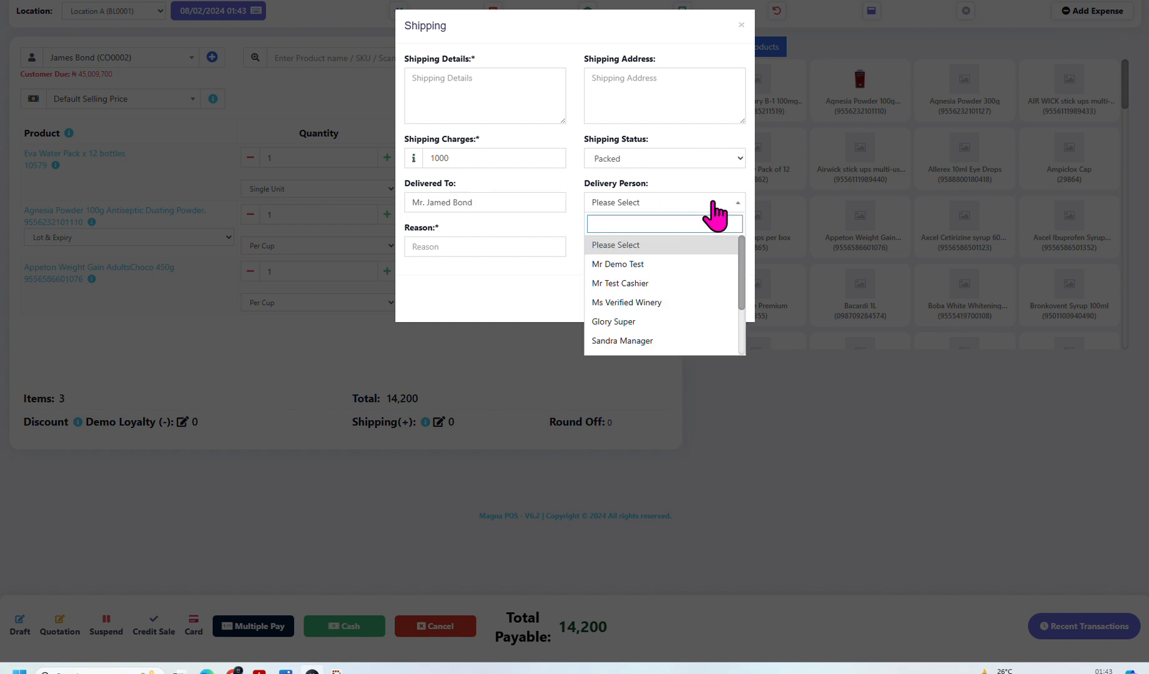
mouse_move(742, 259)
mouse_down()
mouse_move(732, 302)
mouse_move(728, 273)
mouse_up()
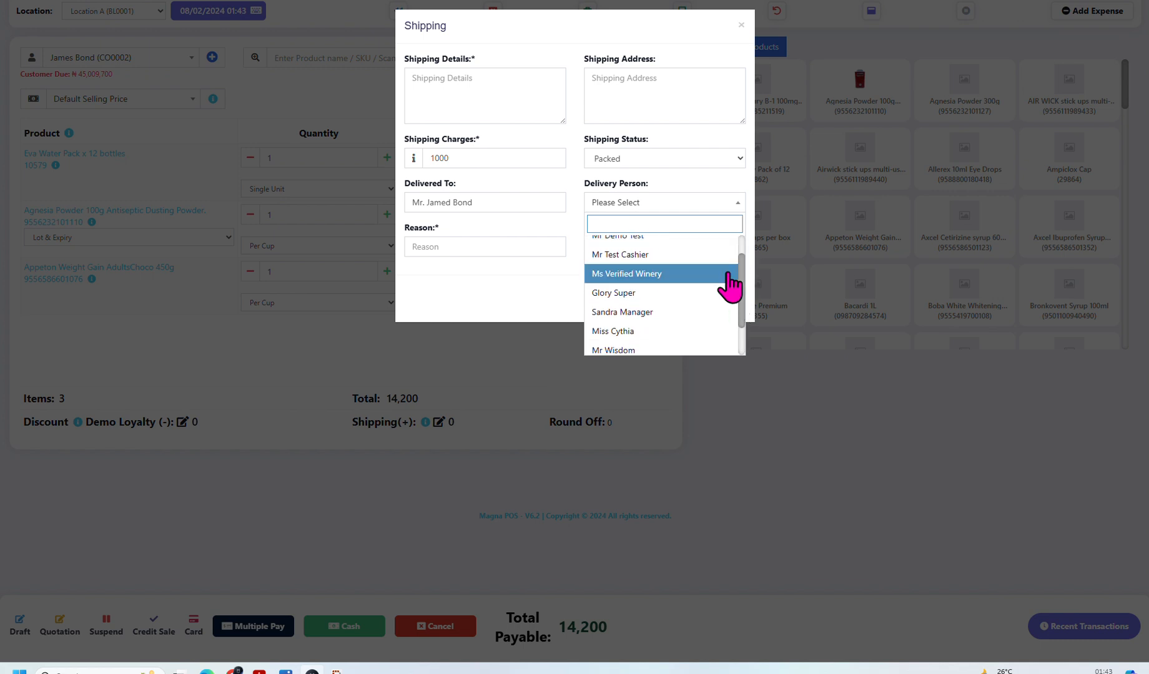
click(677, 320)
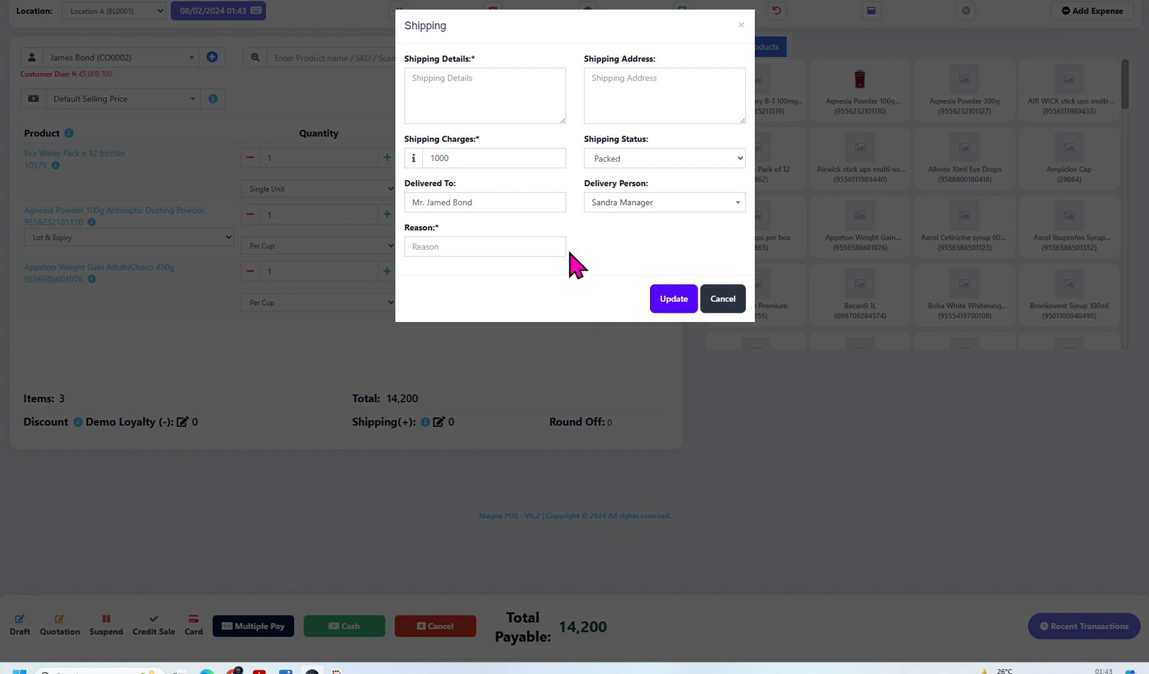
click(541, 246)
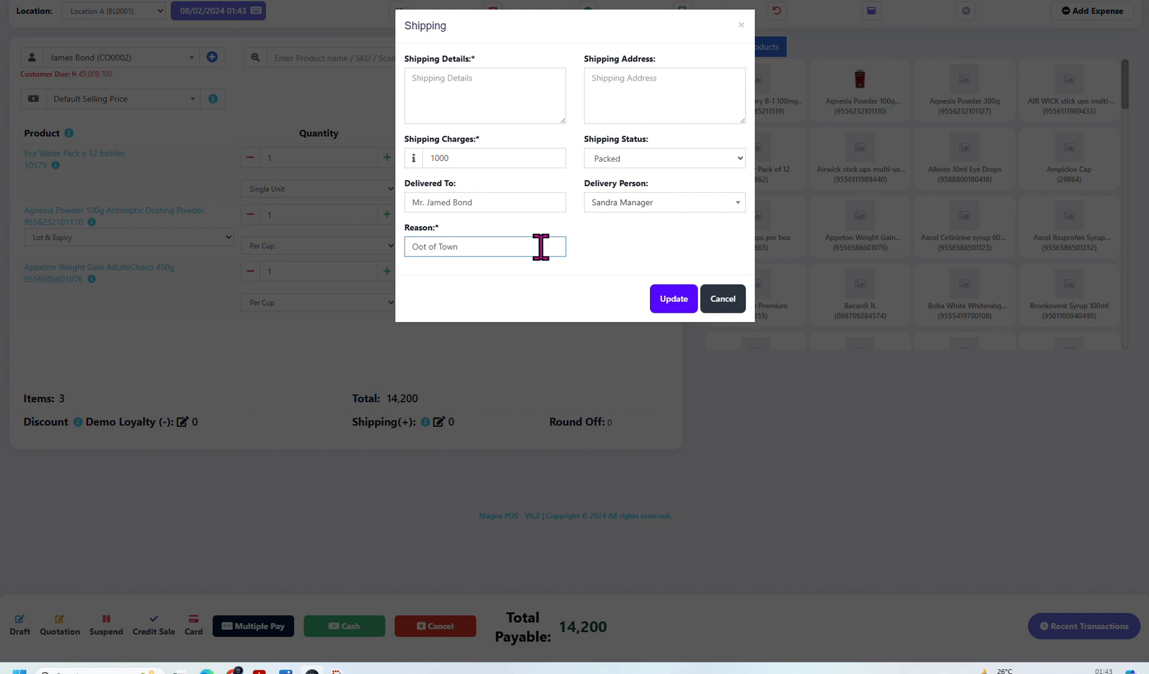
click(673, 299)
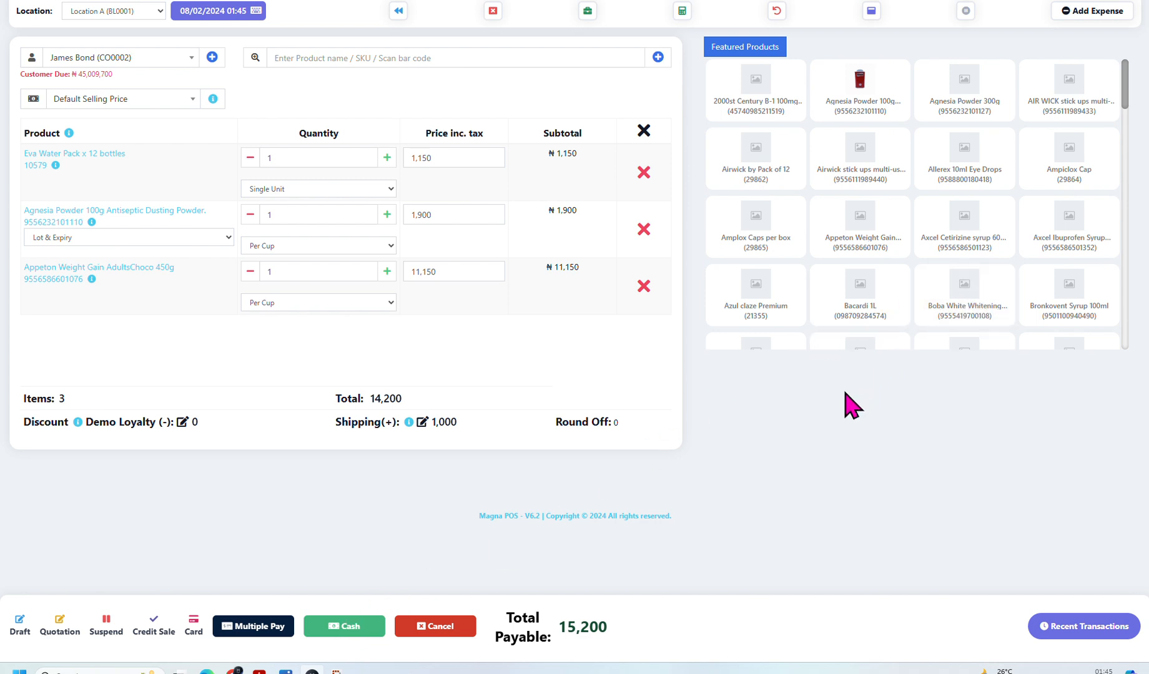
Start a multiple payment for the sale and set the first payment's amount to 10000 in Cash.
click(257, 637)
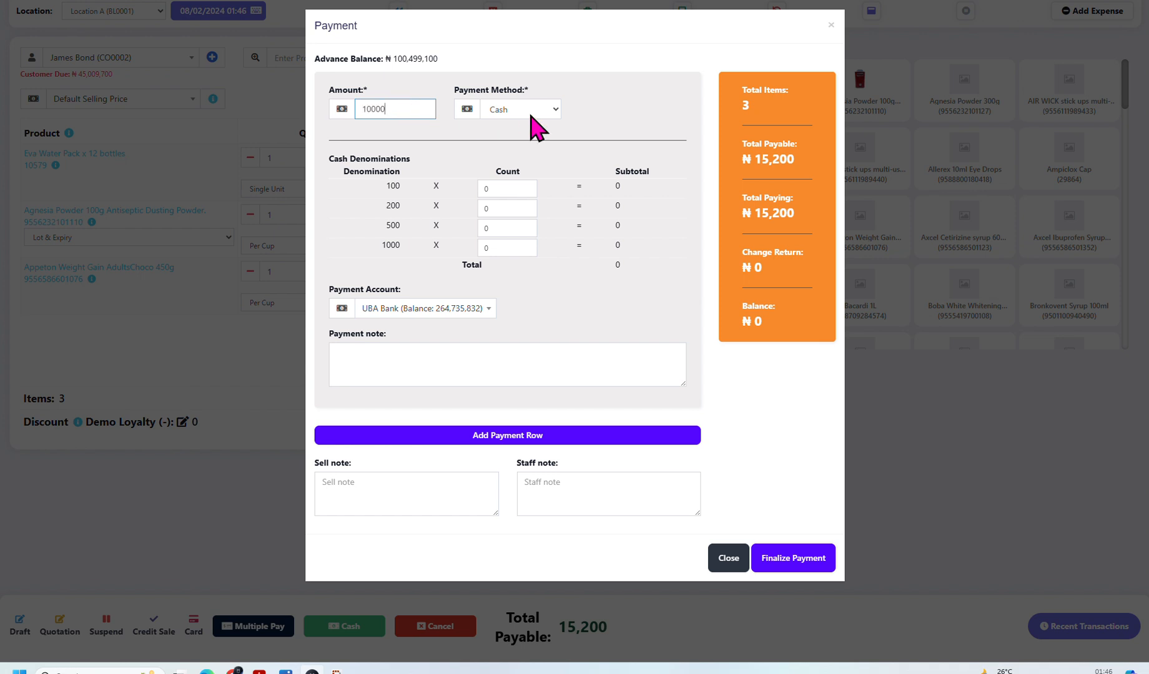
click(747, 425)
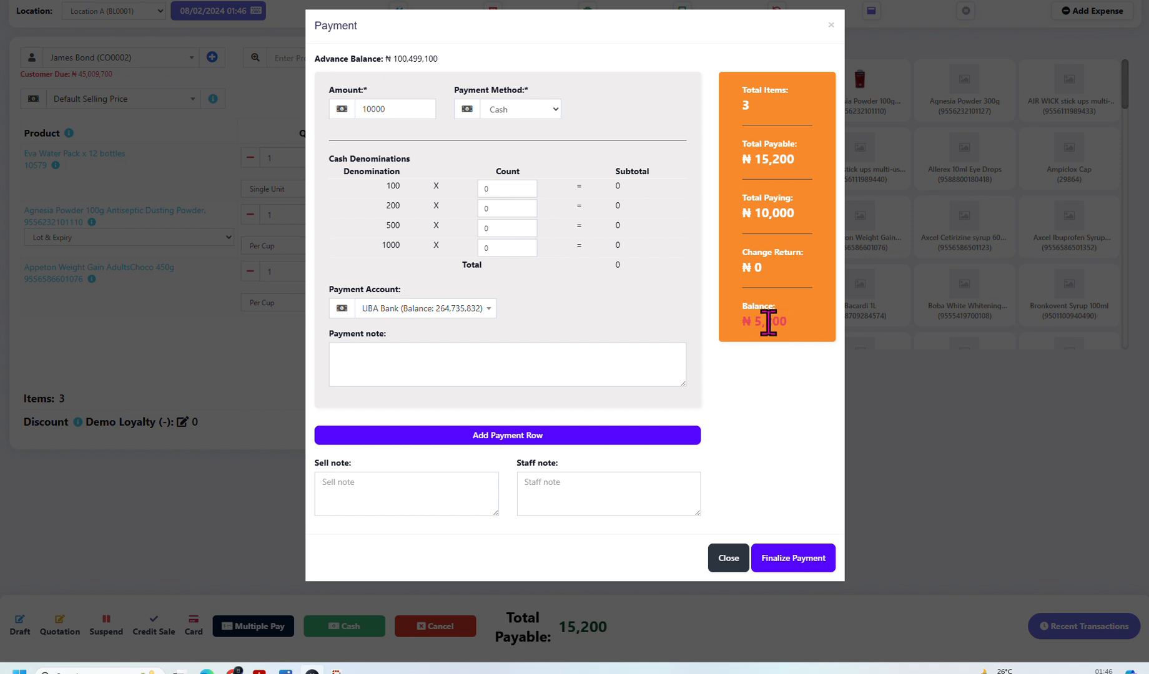
click(498, 186)
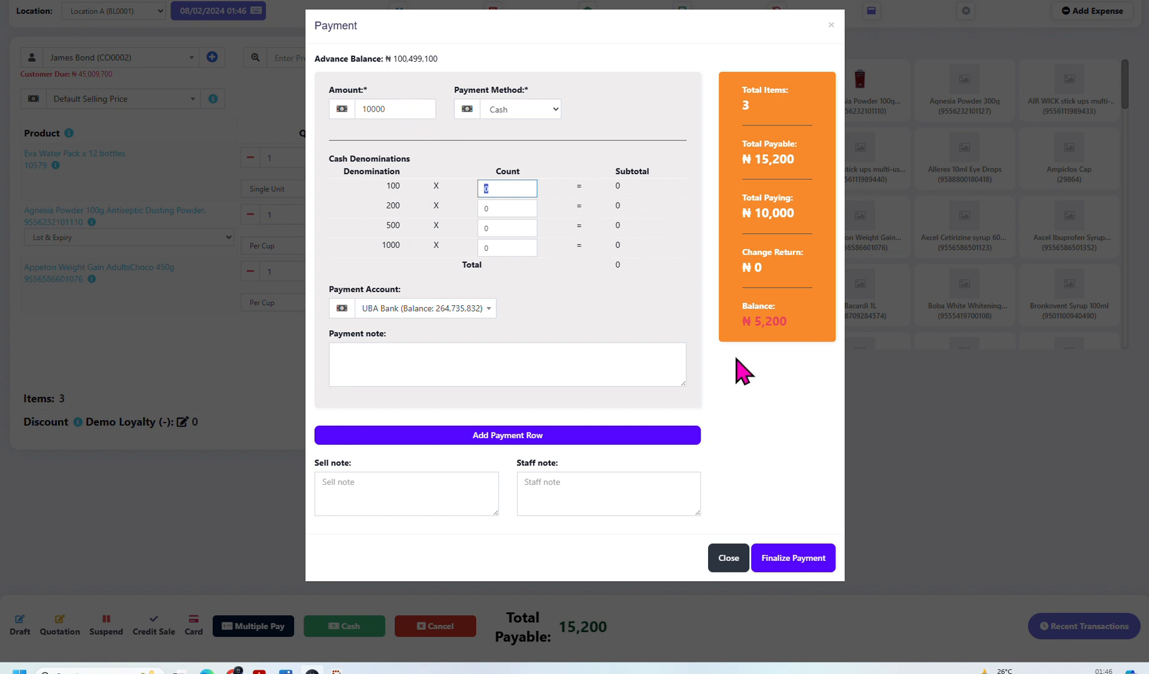
Add a second payment row for the 5,200 balance and set its payment method to Card.
click(536, 437)
scroll(624, 490, down, 2)
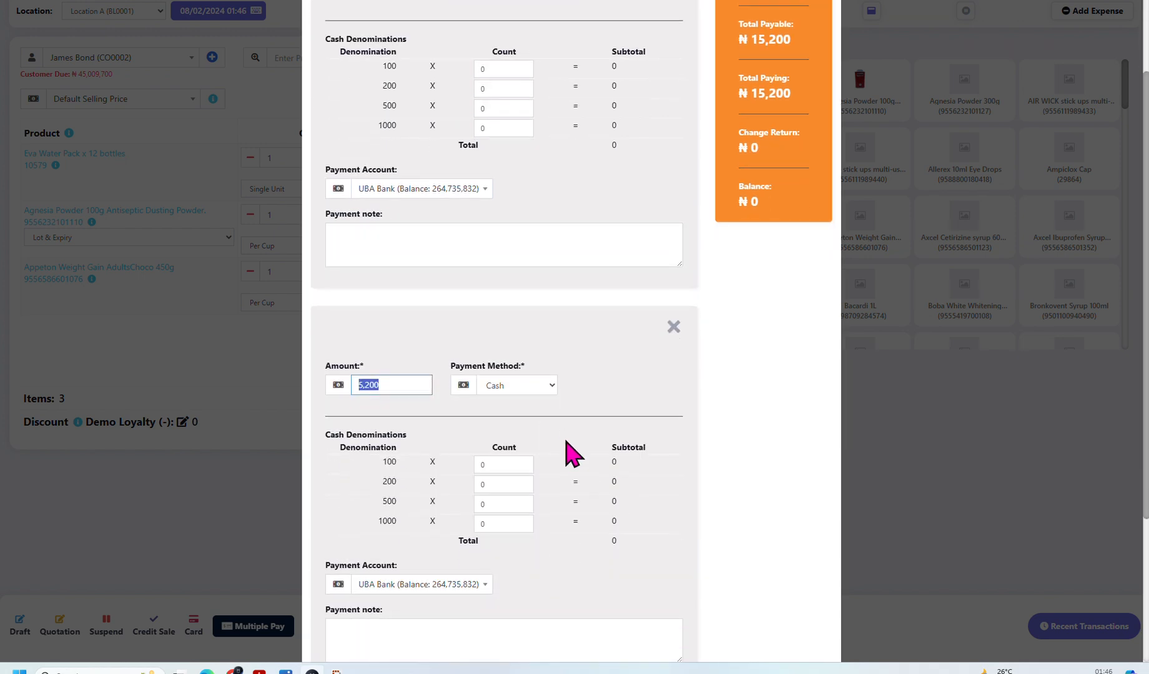
click(552, 388)
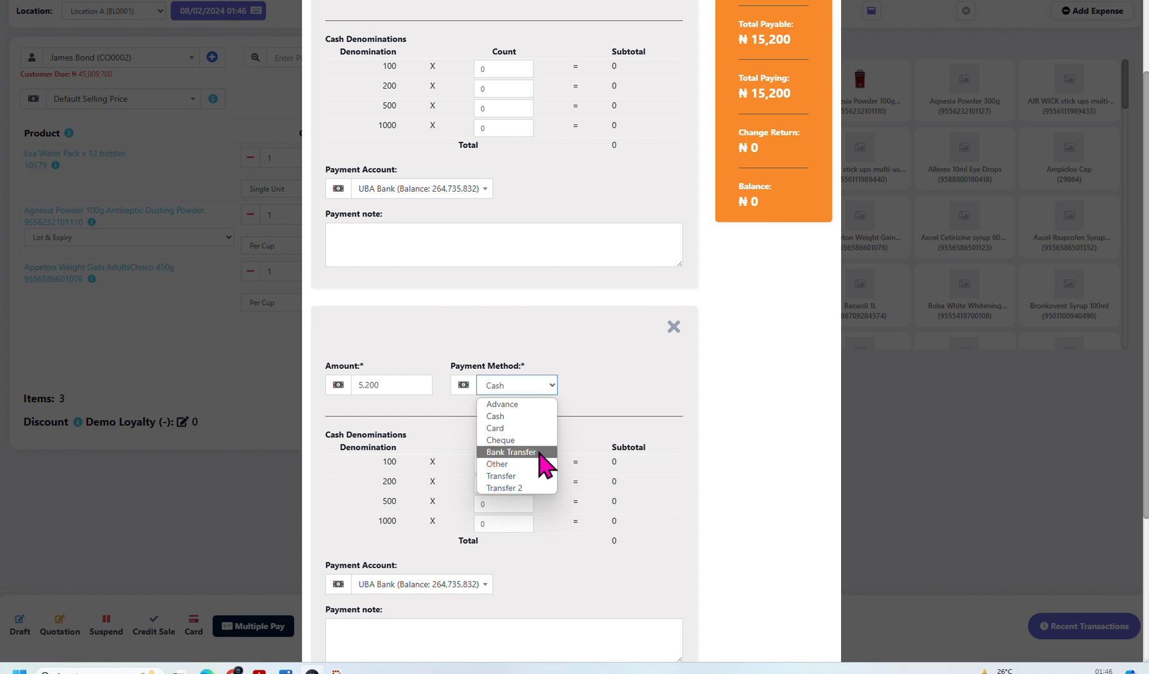
click(532, 426)
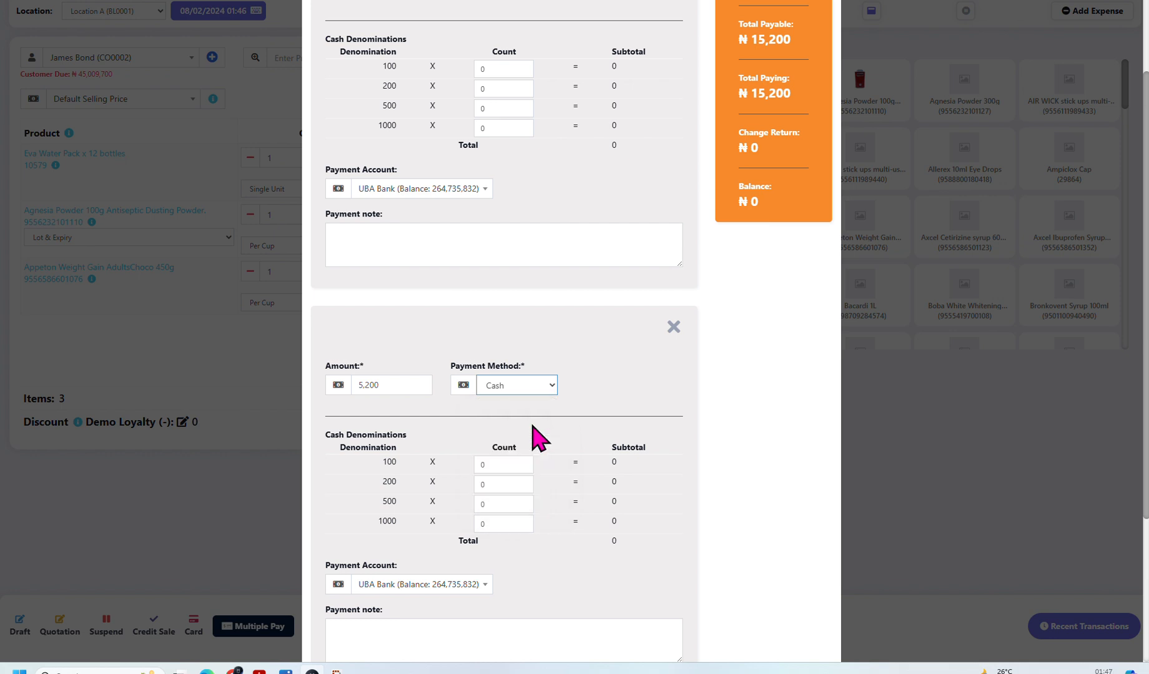
click(417, 472)
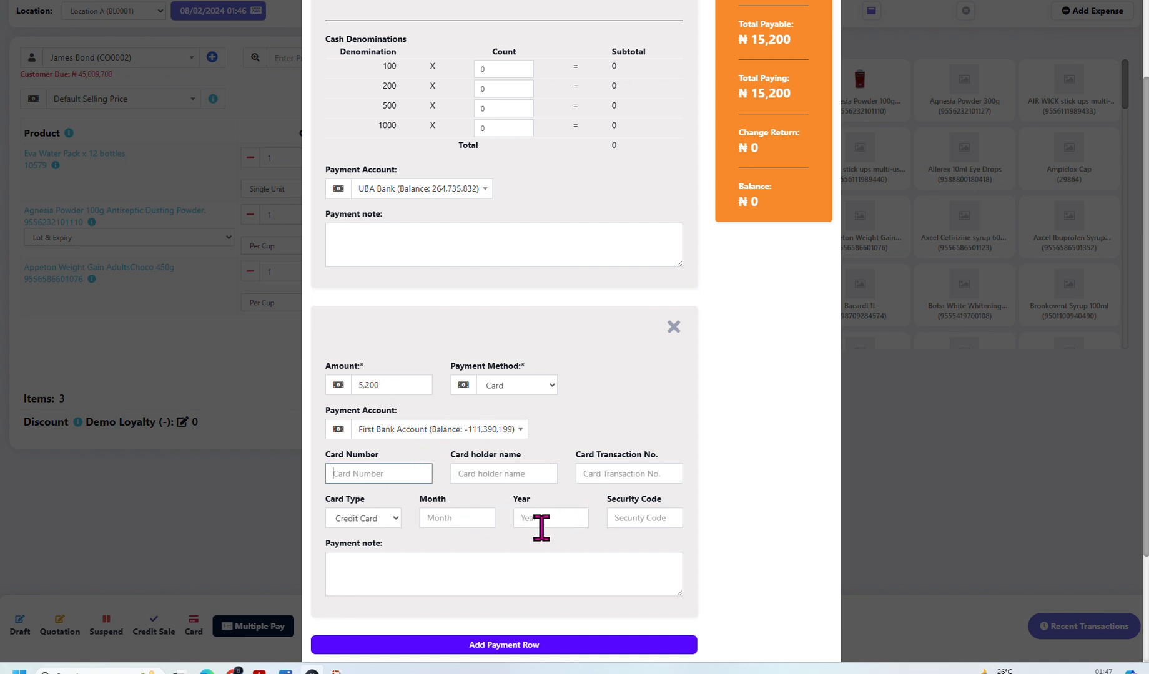
Examine the cash and card payment rows, the card detail fields, the note fields and the payment totals.
scroll(659, 521, up, 1)
scroll(666, 528, down, 2)
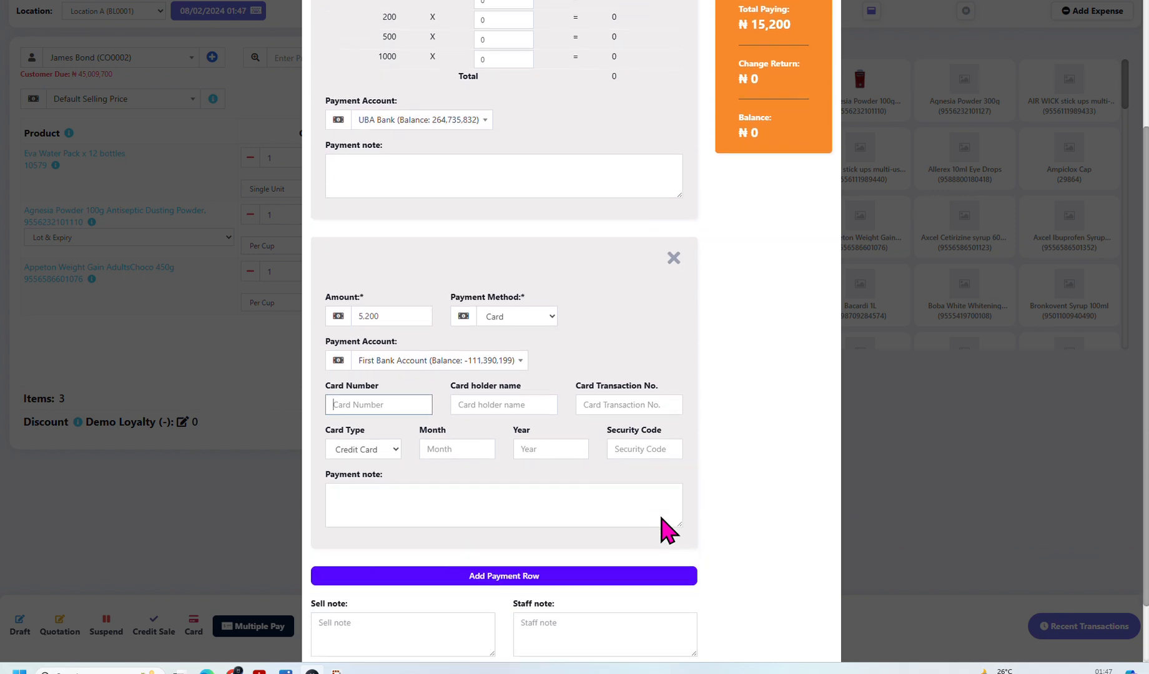
scroll(666, 529, down, 2)
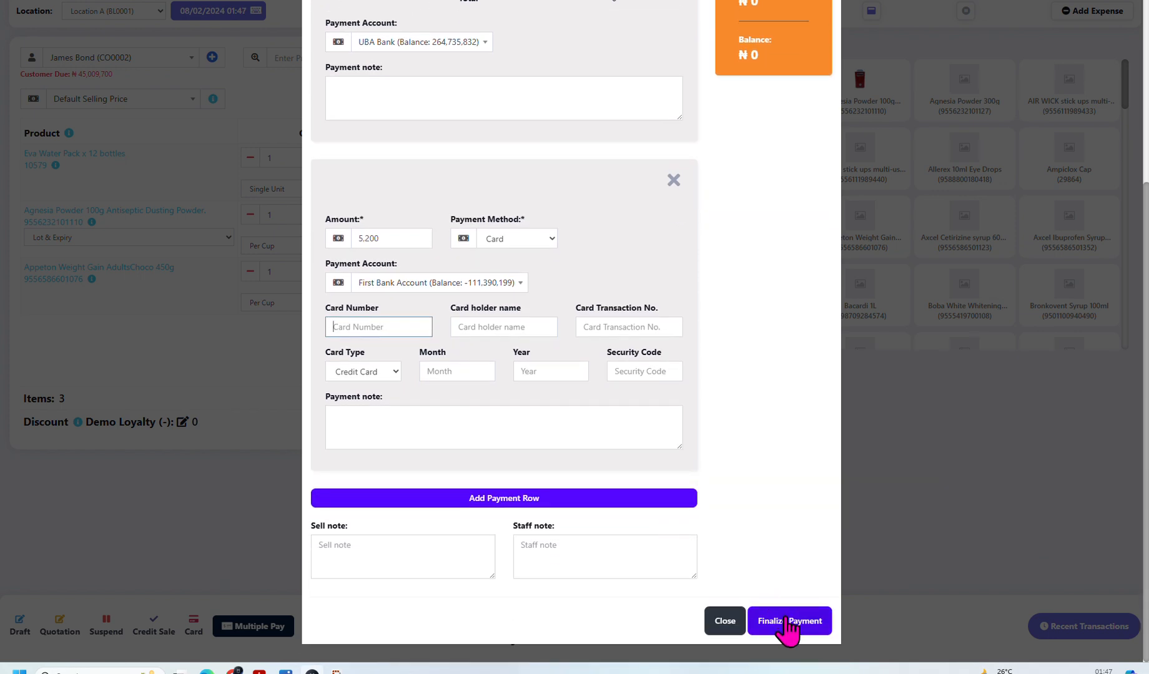
scroll(731, 424, up, 5)
scroll(731, 424, down, 5)
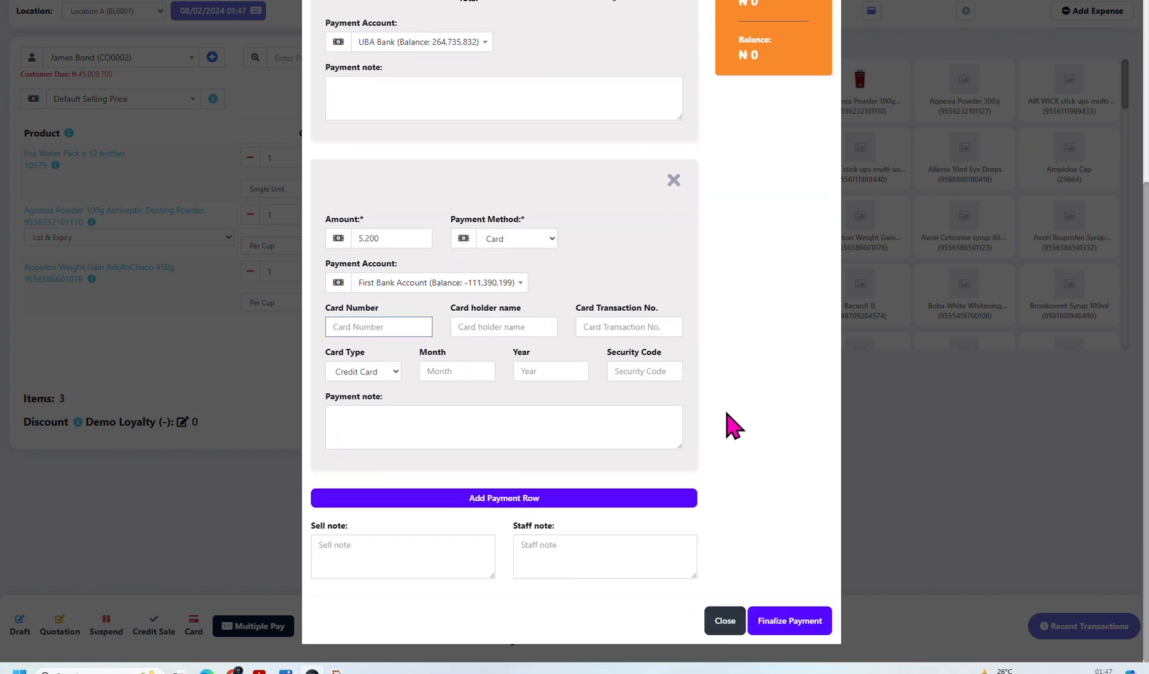
scroll(750, 568, up, 6)
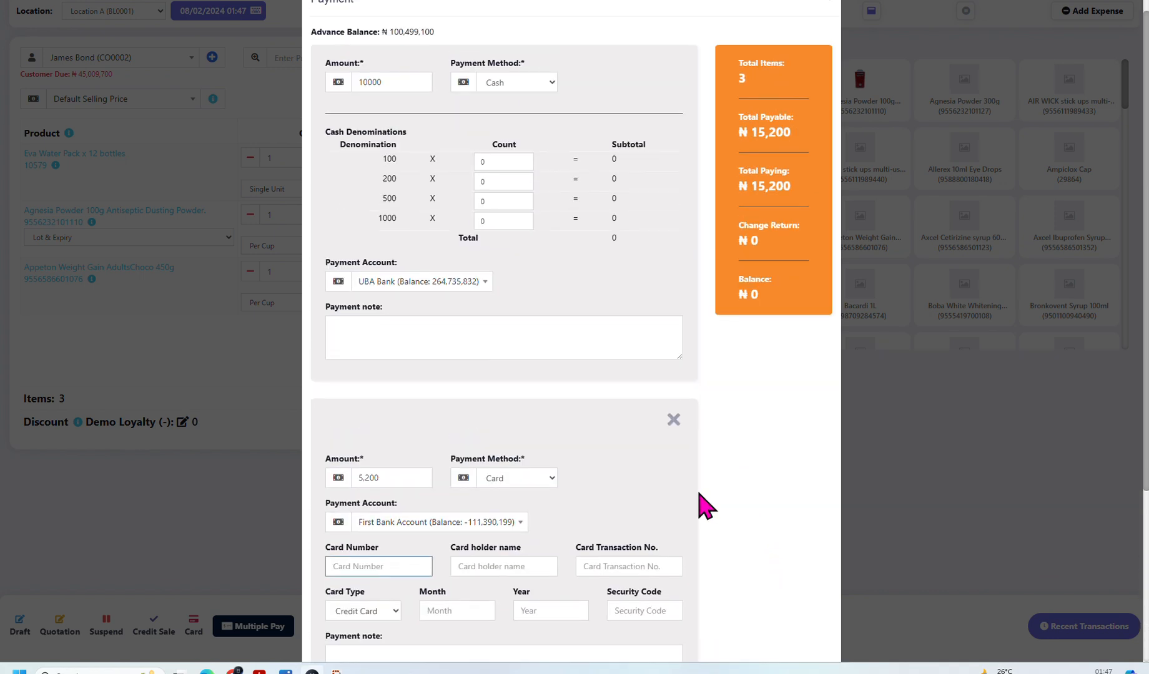
scroll(492, 487, down, 1)
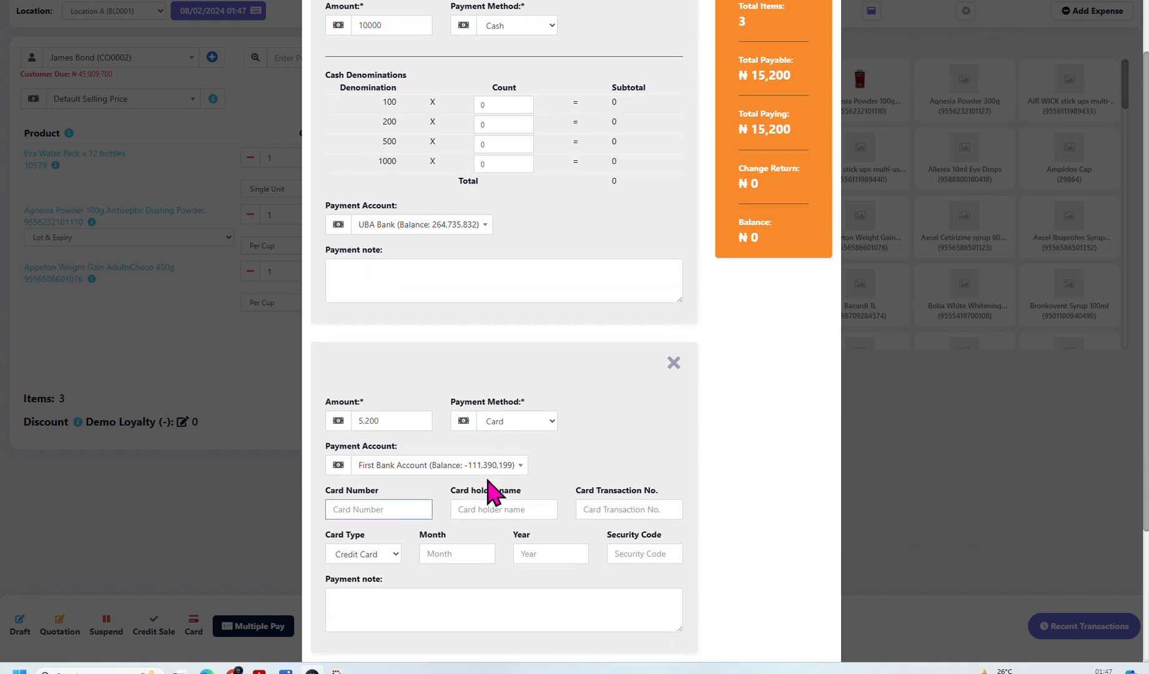
scroll(361, 425, down, 3)
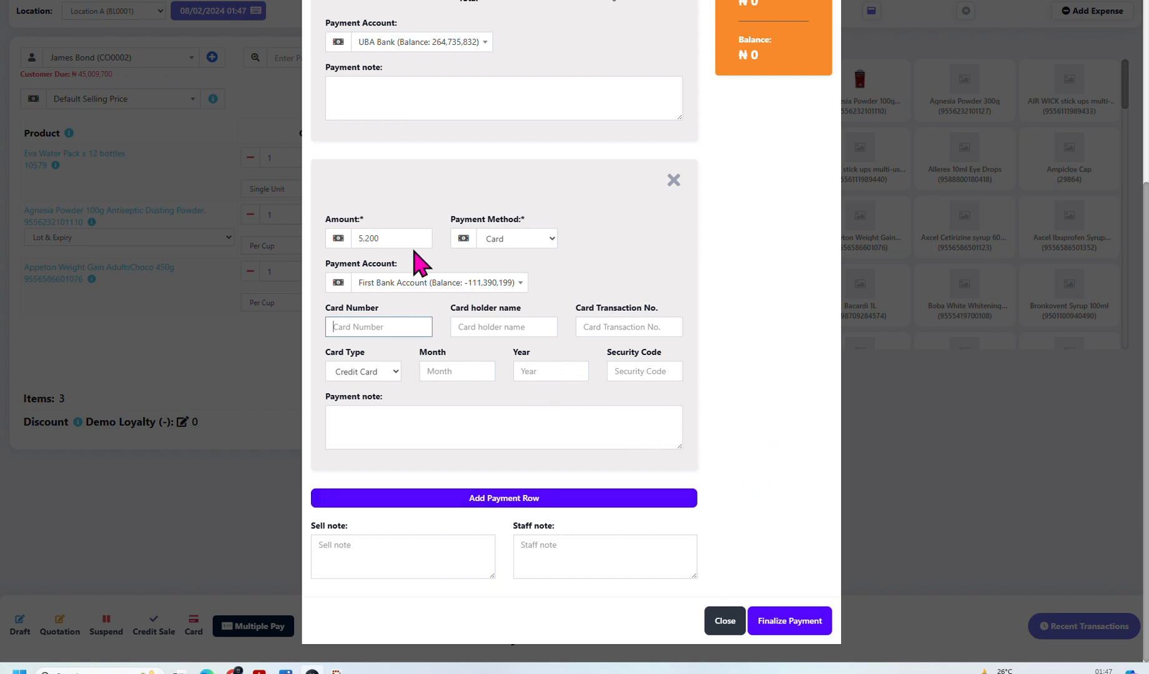
Set the card payment's amount to 4000 and check the remaining balance.
double_click(365, 237)
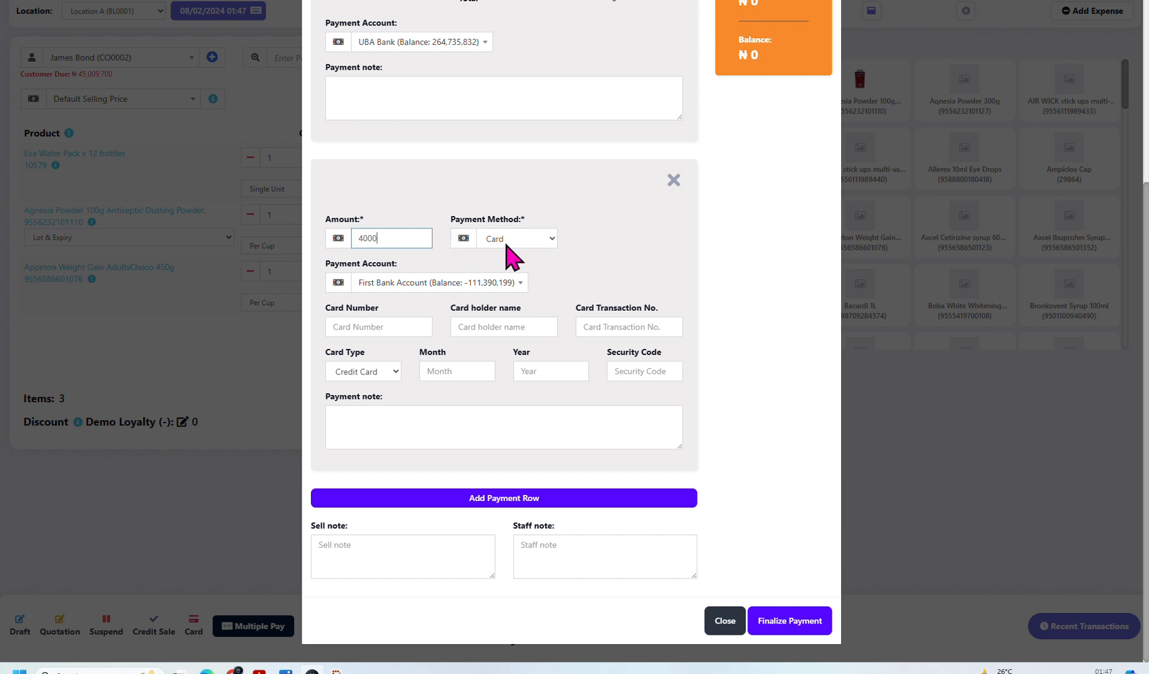
click(730, 301)
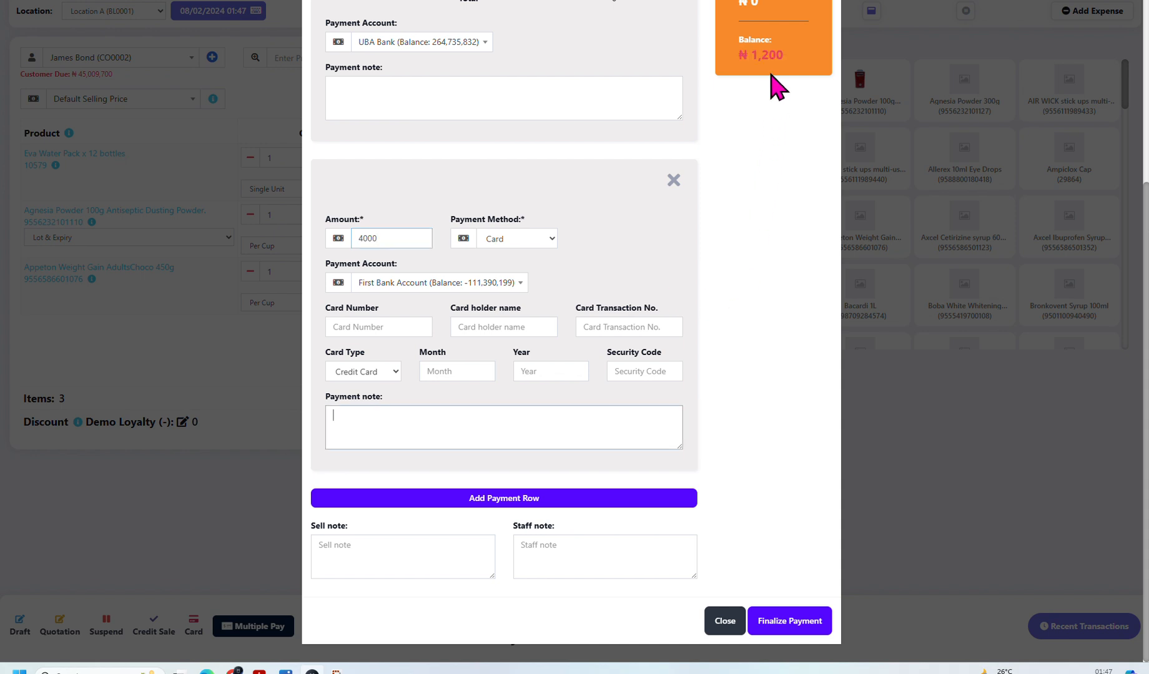
scroll(734, 225, up, 2)
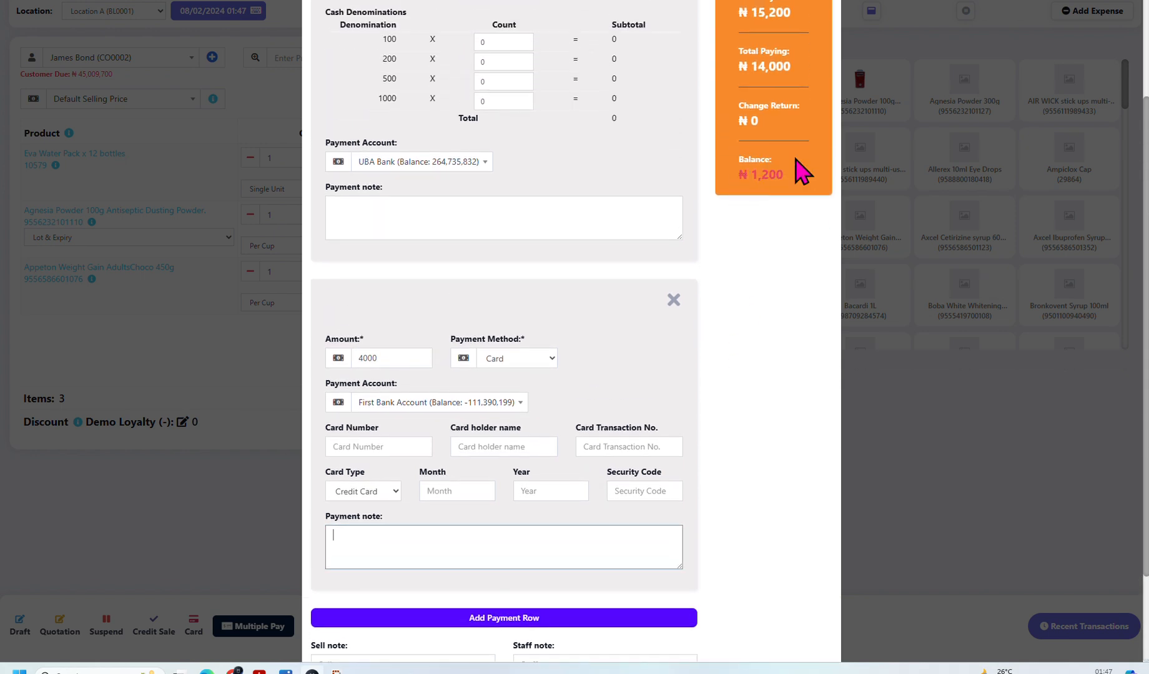
scroll(730, 400, down, 2)
Add a third payment row for the 1,200 balance and set its payment method to Transfer.
click(547, 500)
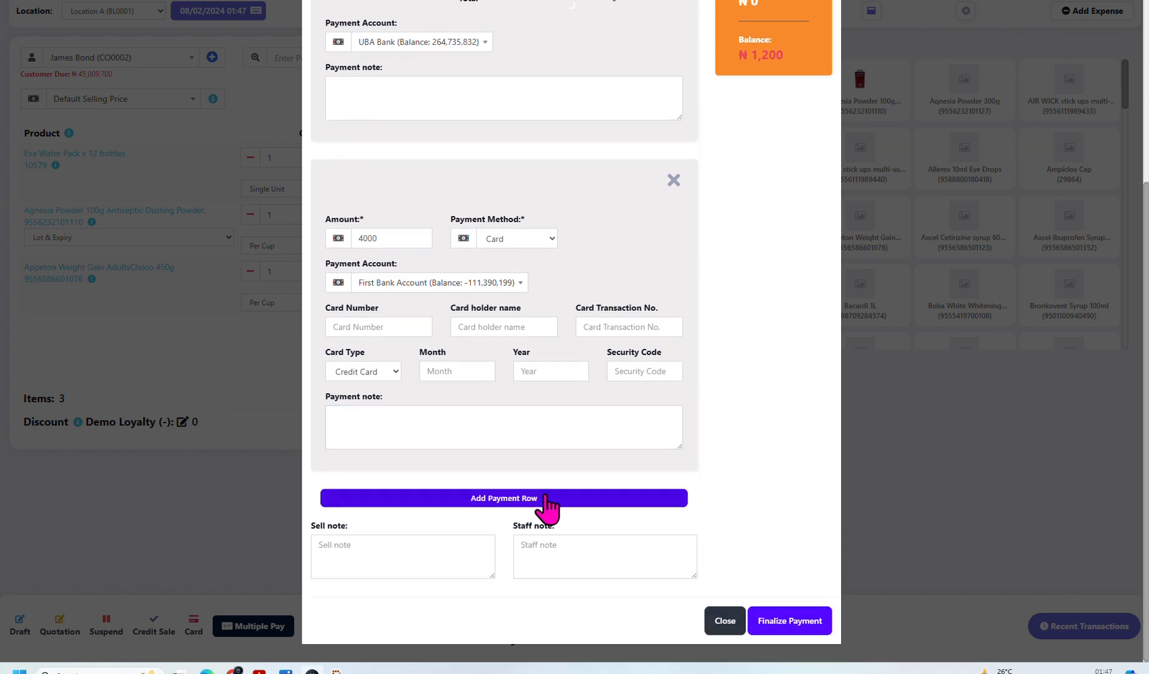
scroll(546, 507, down, 3)
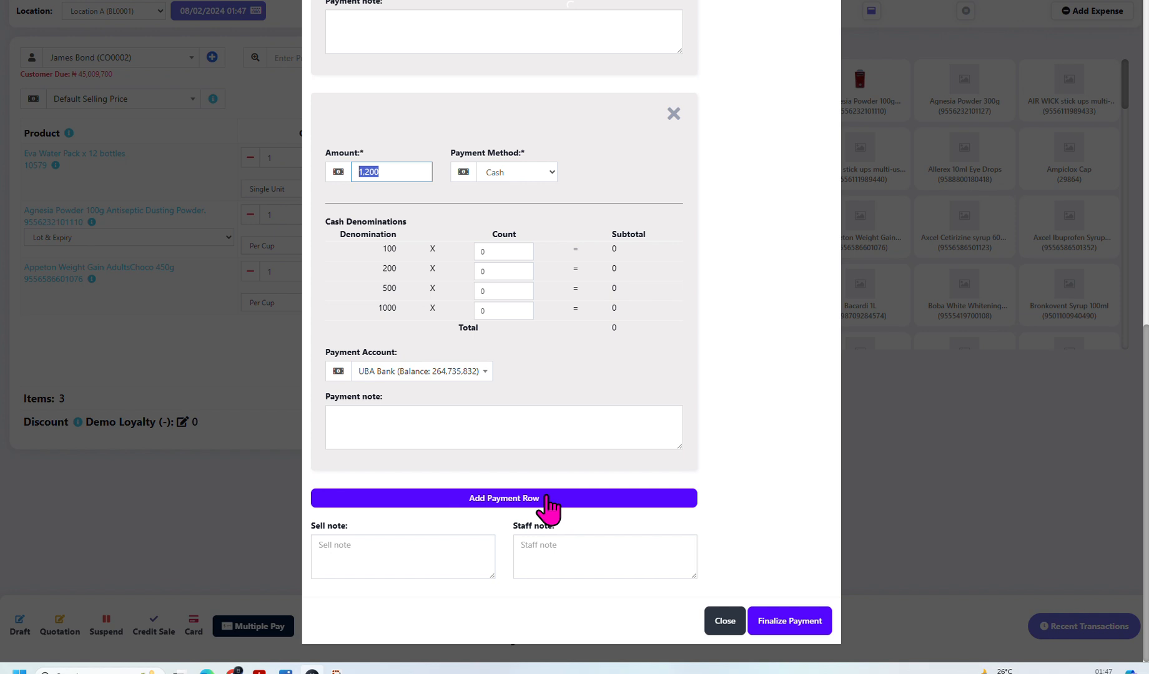
click(541, 176)
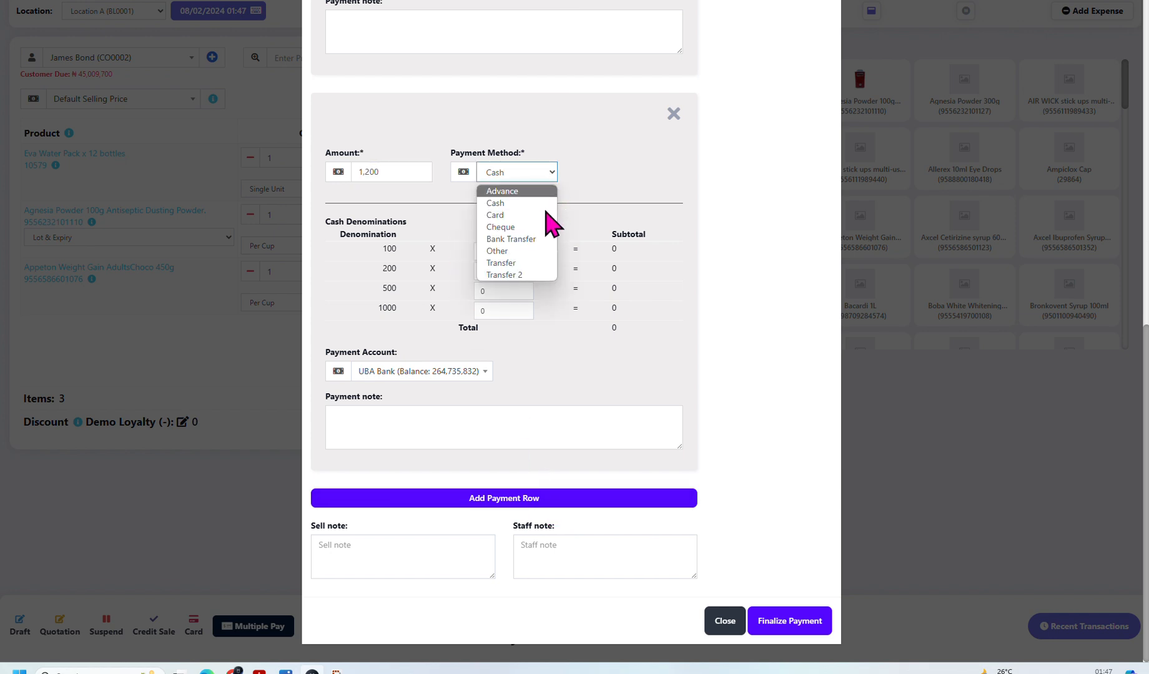
key(Escape)
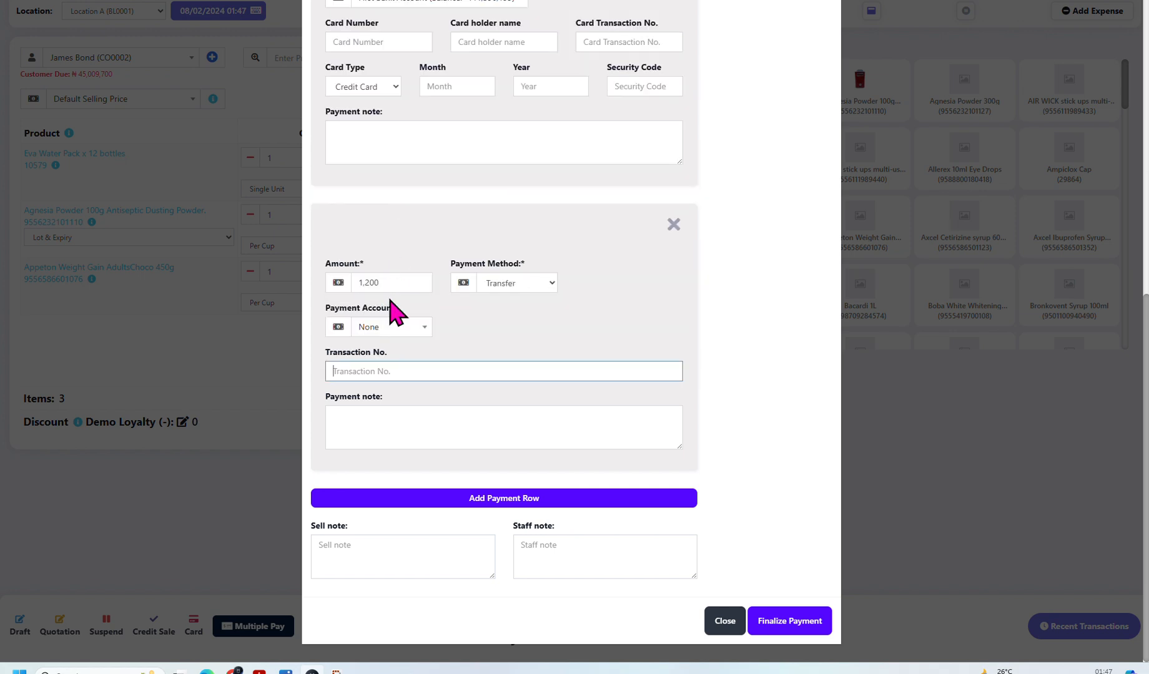
Review the cash, card and transfer payment rows against the totals and try to finalize the payment.
scroll(487, 360, up, 5)
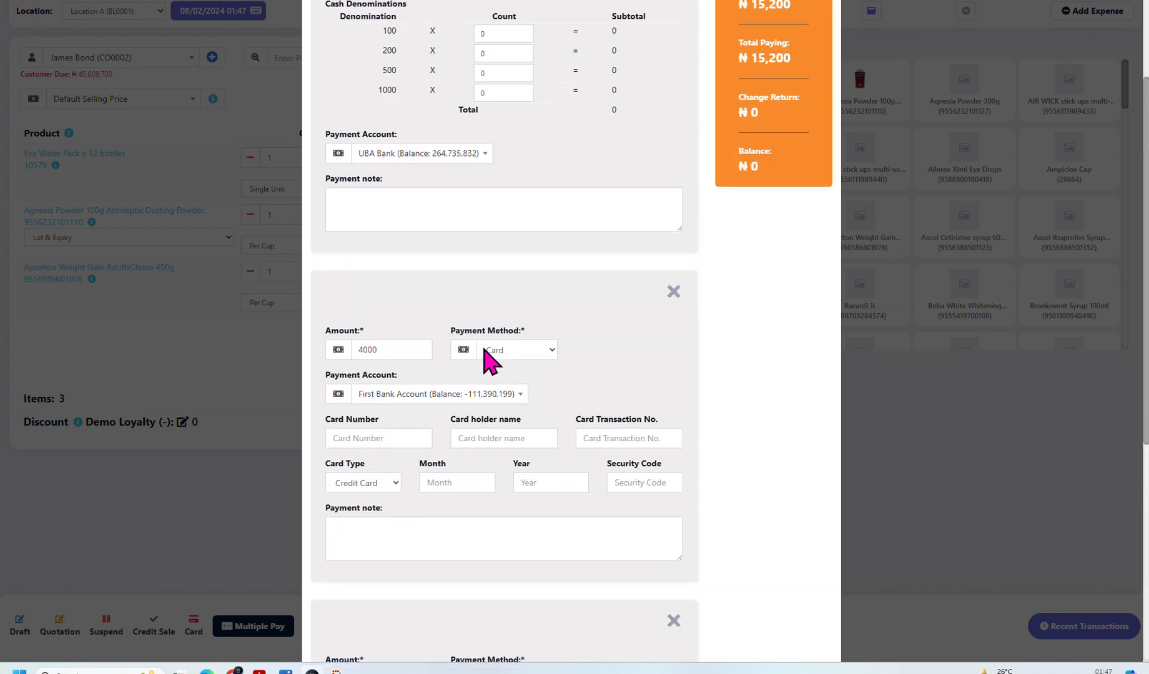
scroll(484, 349, up, 3)
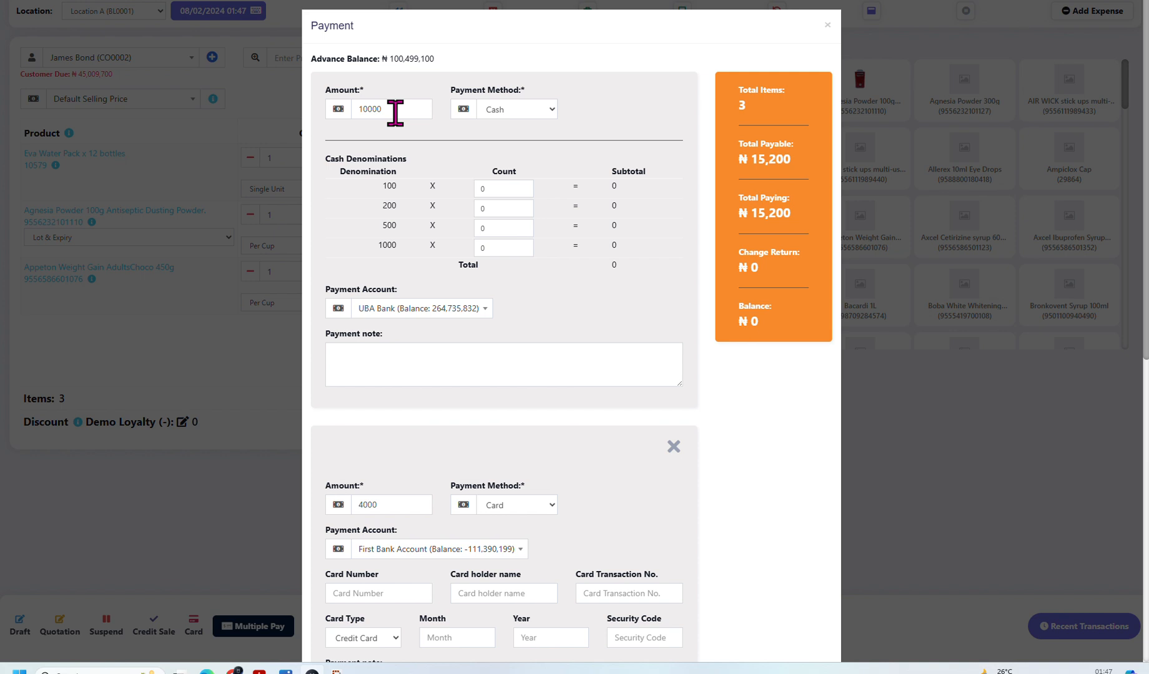
scroll(393, 112, down, 4)
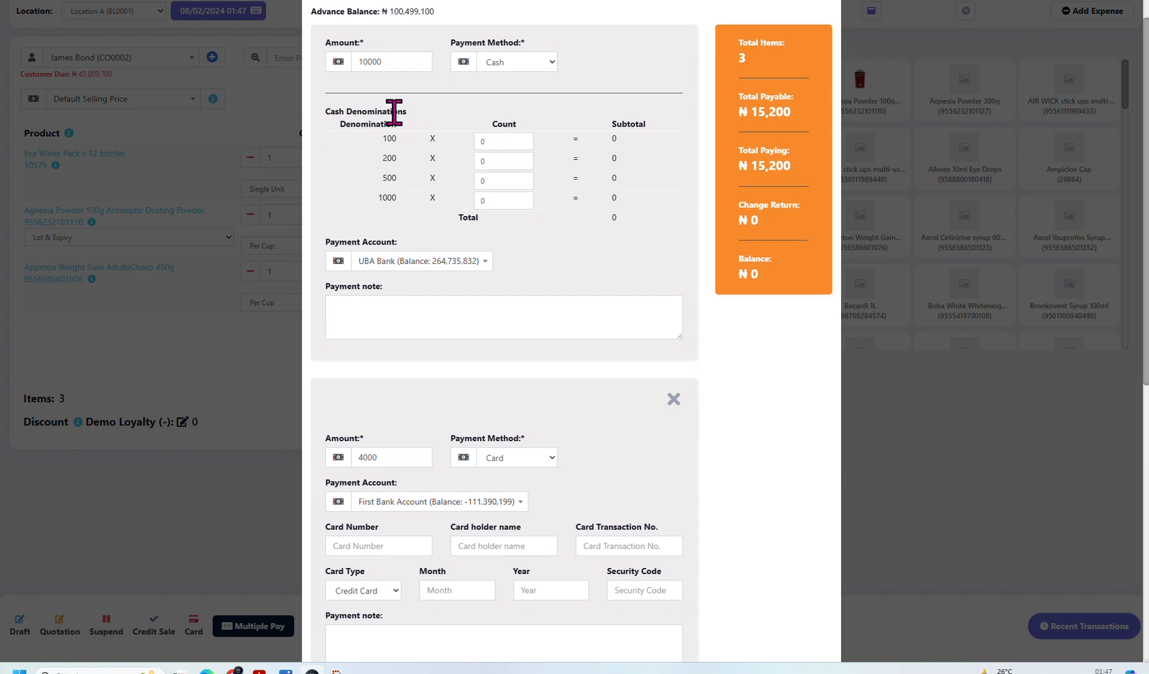
scroll(393, 334, down, 5)
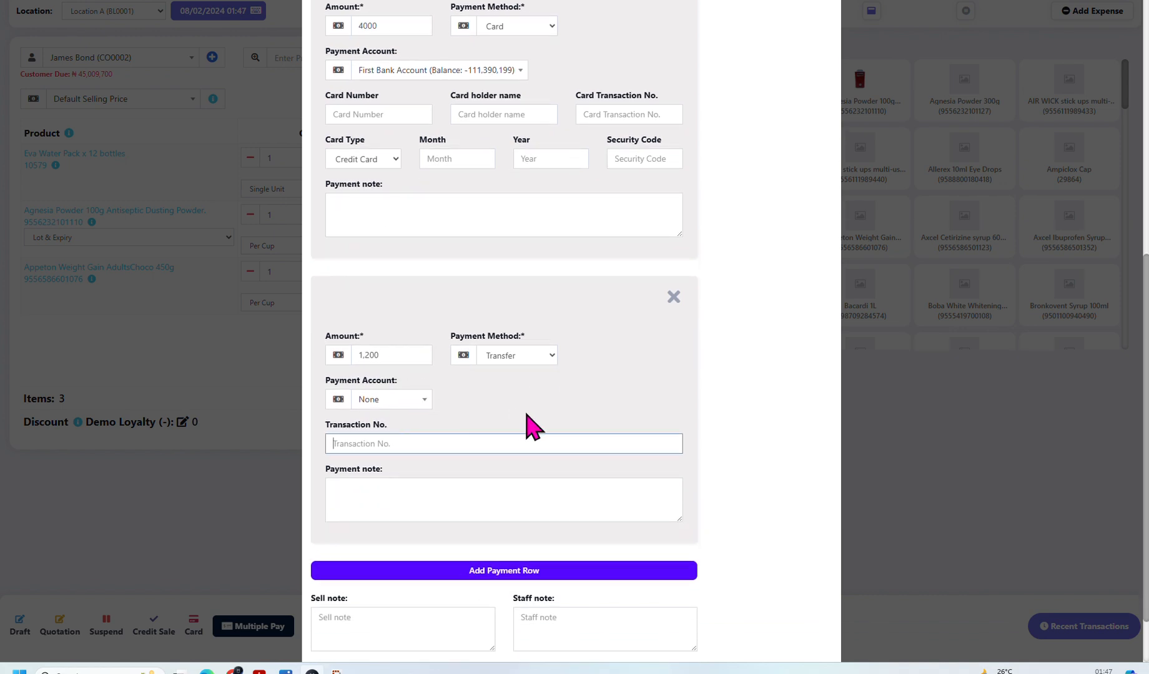
scroll(550, 434, down, 2)
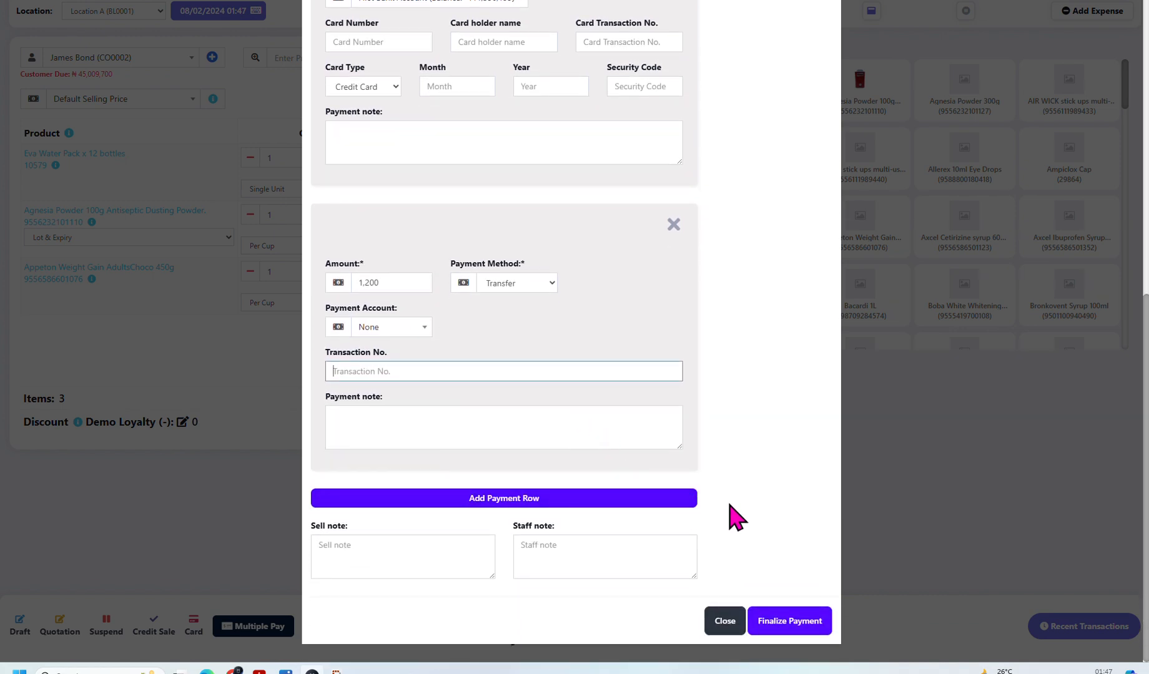
scroll(736, 515, up, 1)
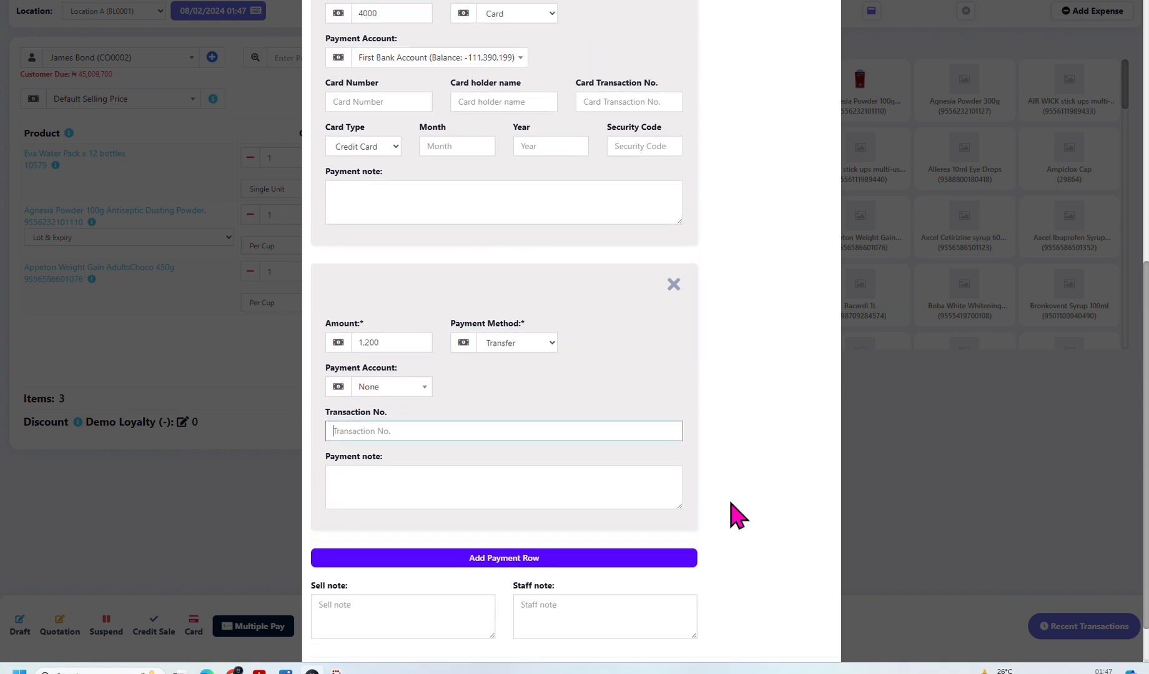
scroll(736, 515, down, 1)
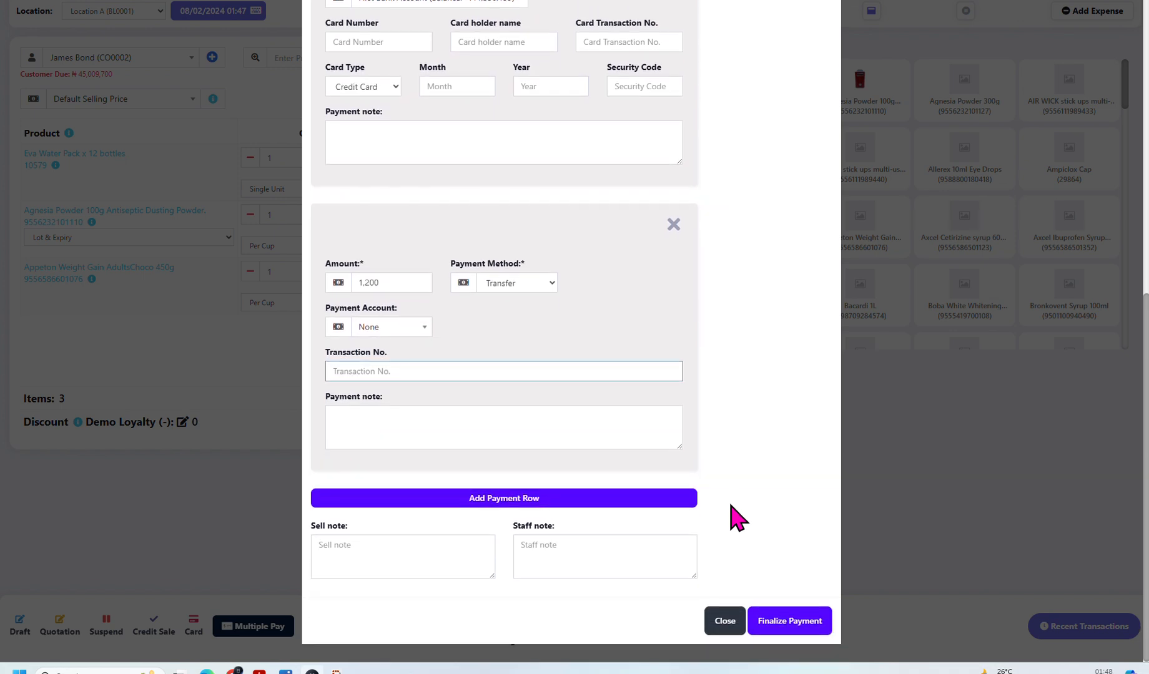
click(798, 633)
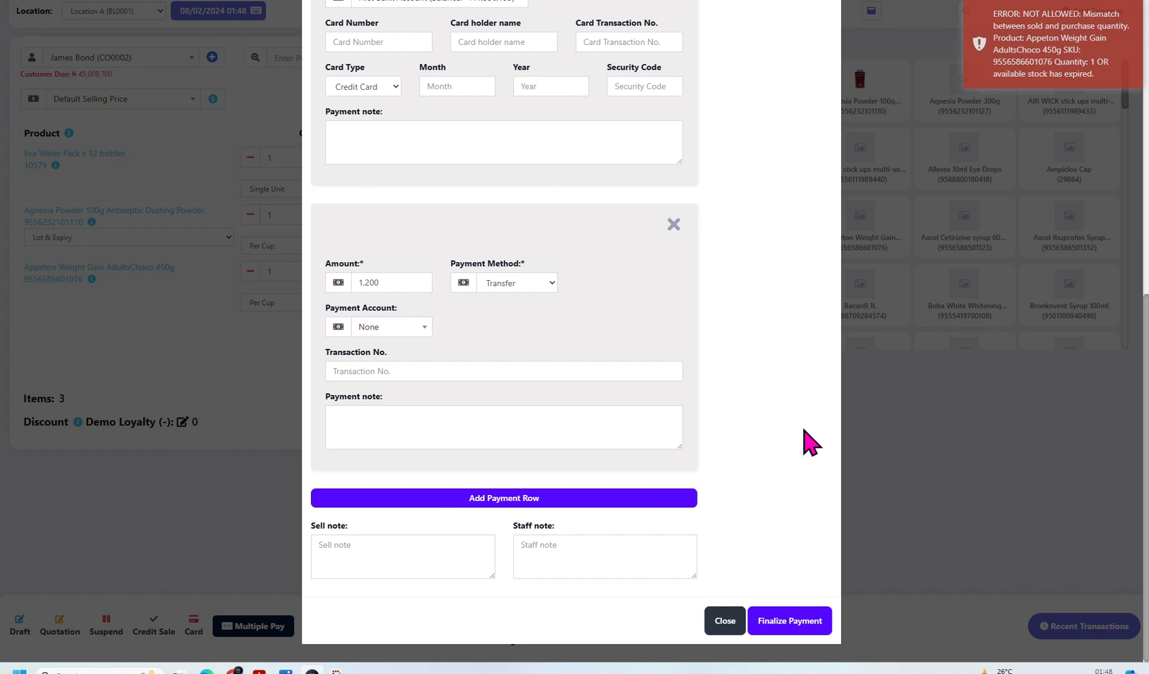
Close the payment form and remove Appeton Weight Gain AdultsChoco 450g from the sale.
scroll(810, 443, up, 5)
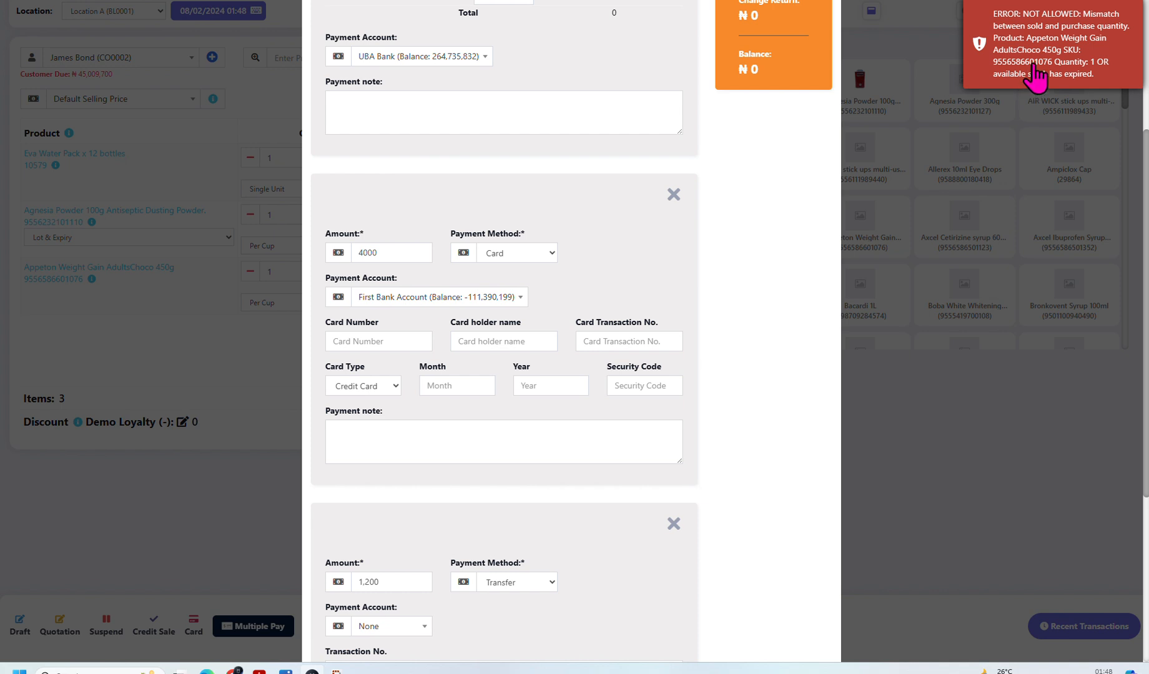
scroll(812, 217, up, 2)
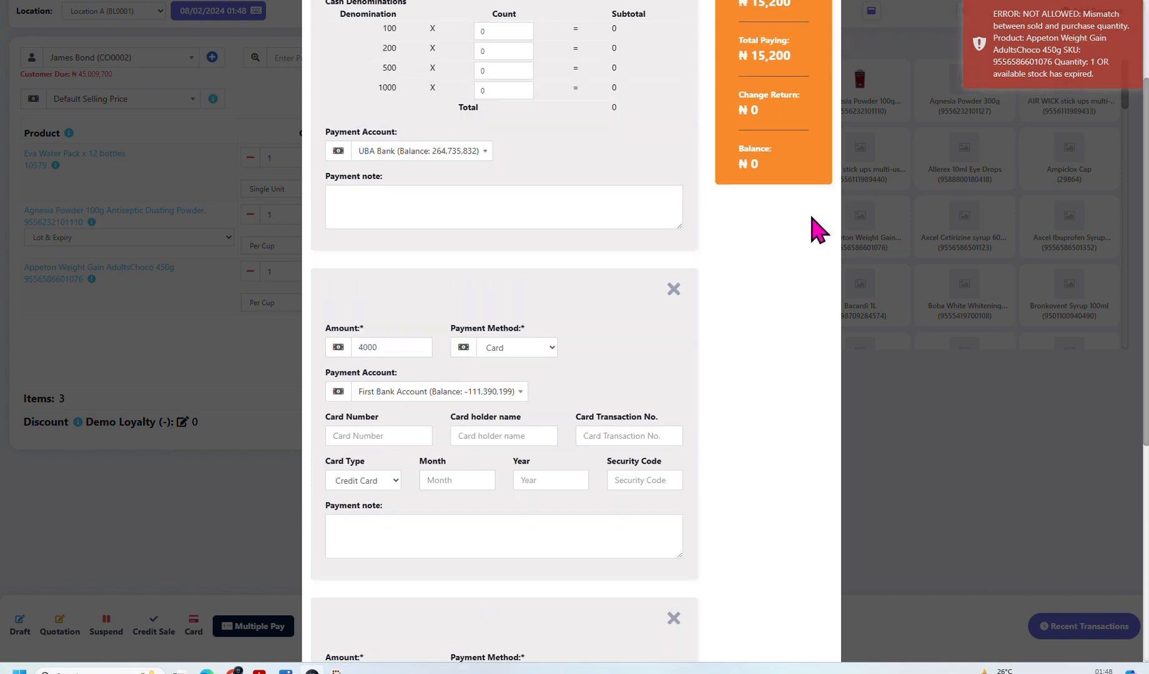
scroll(814, 230, up, 3)
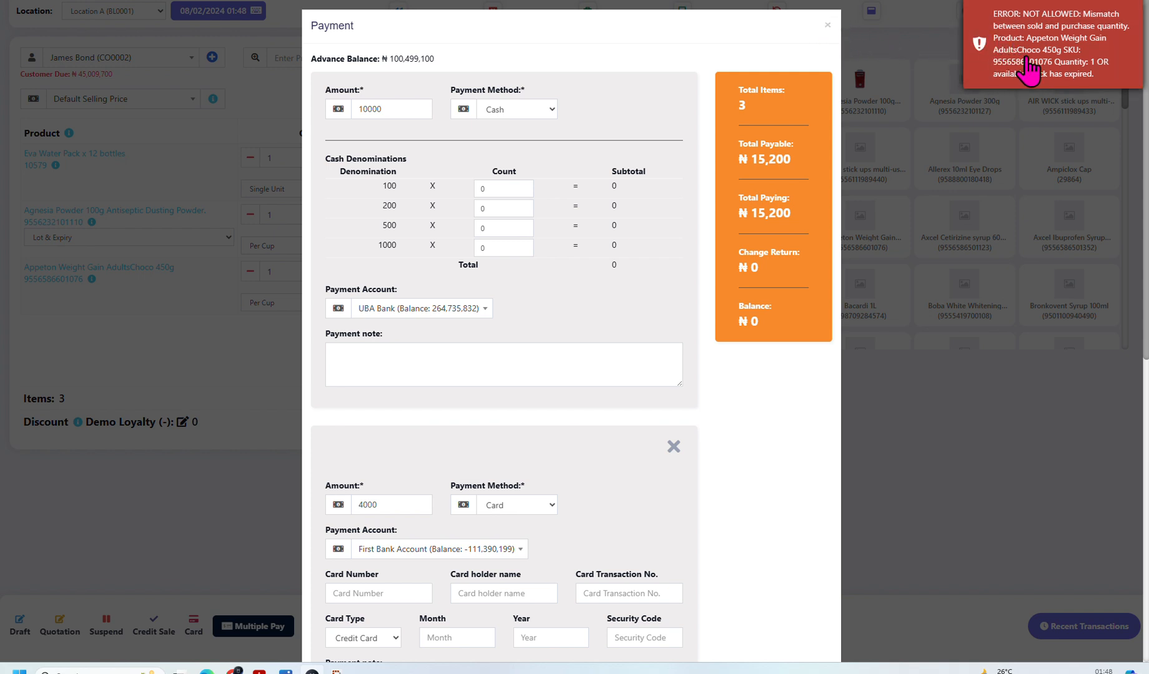
click(829, 39)
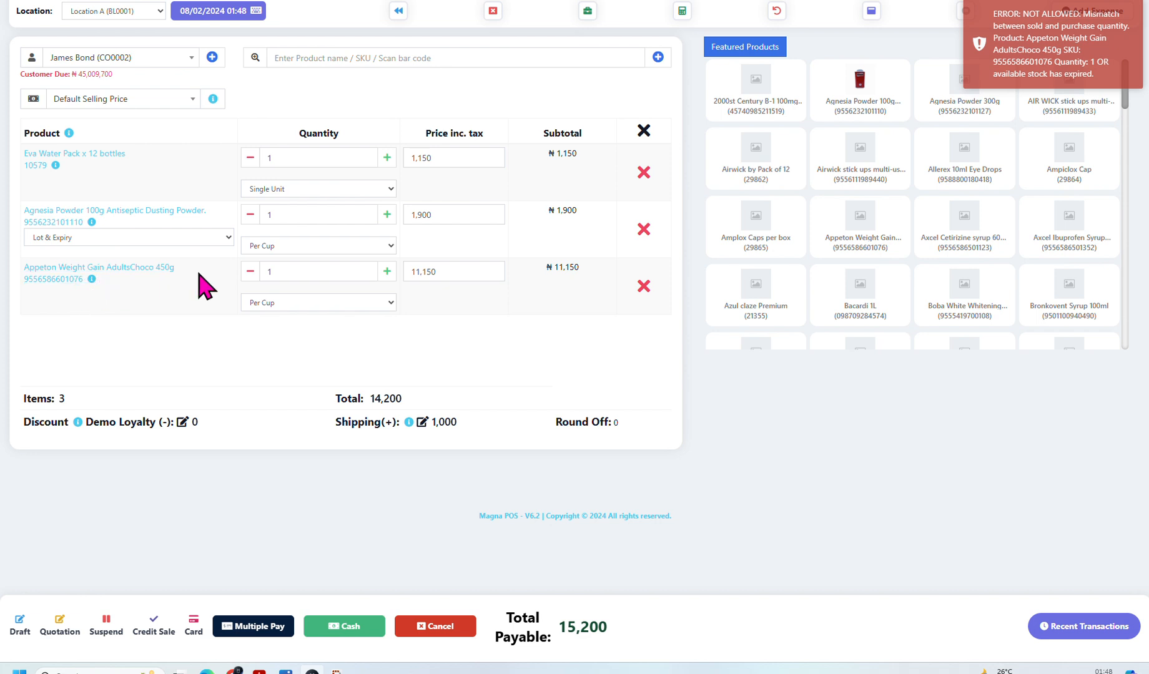
click(644, 287)
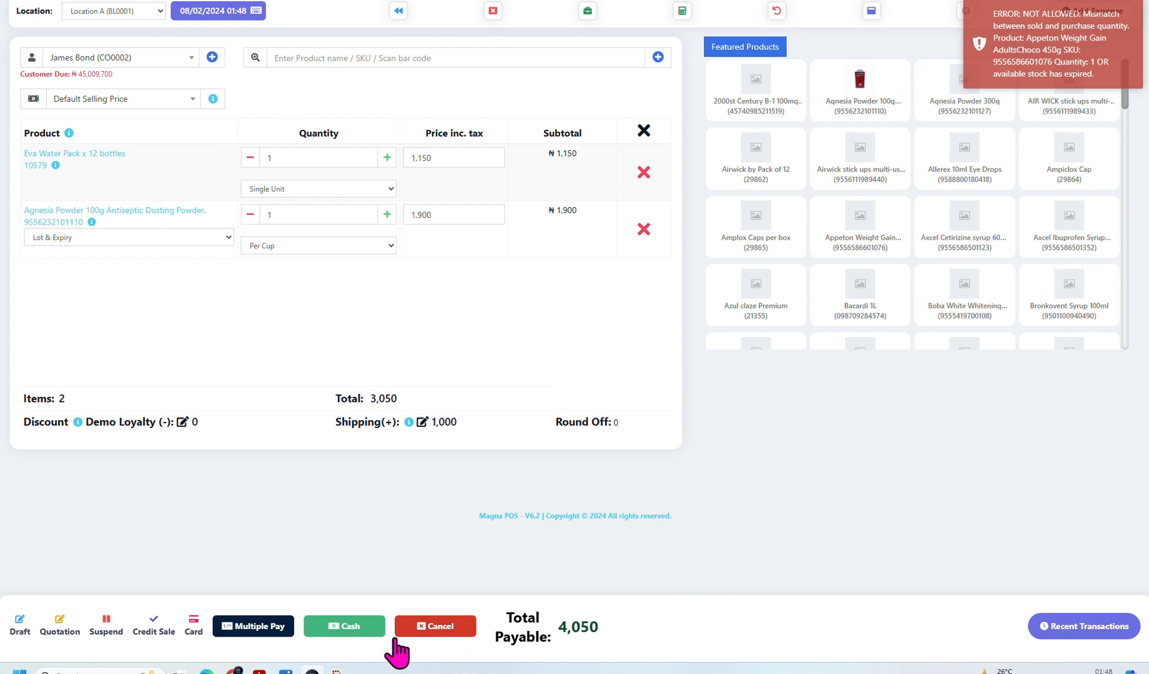
Reopen the multiple payment form and delete the 1,200 Transfer payment row, confirming the removal.
click(252, 627)
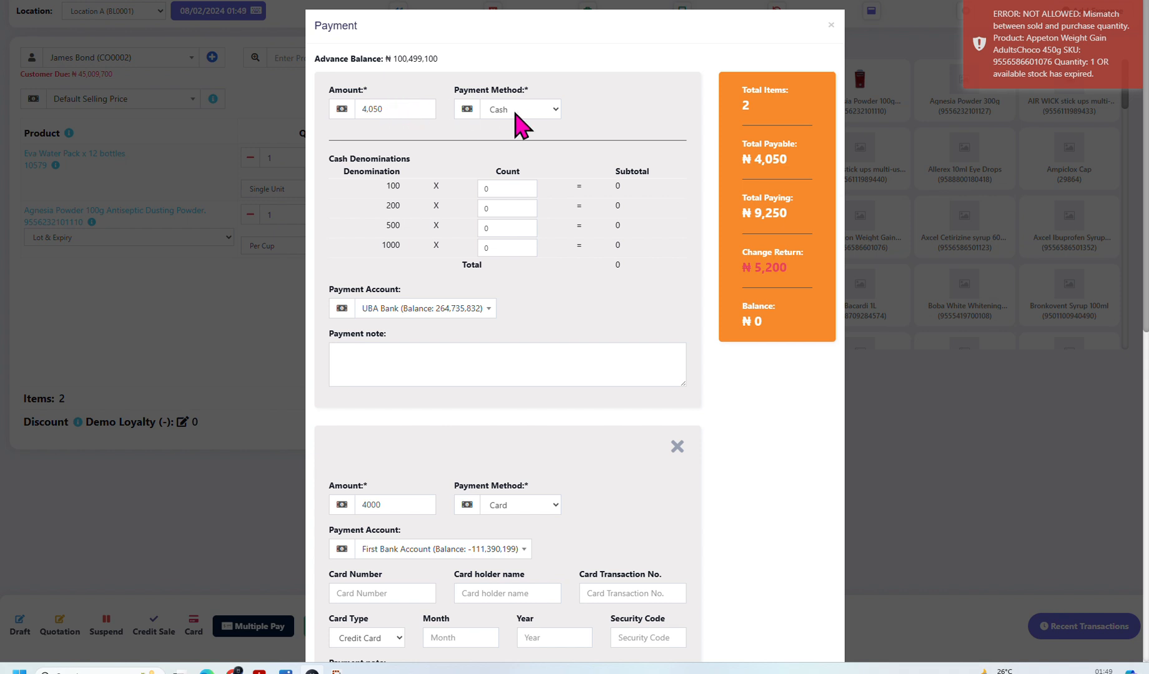
scroll(680, 513, down, 2)
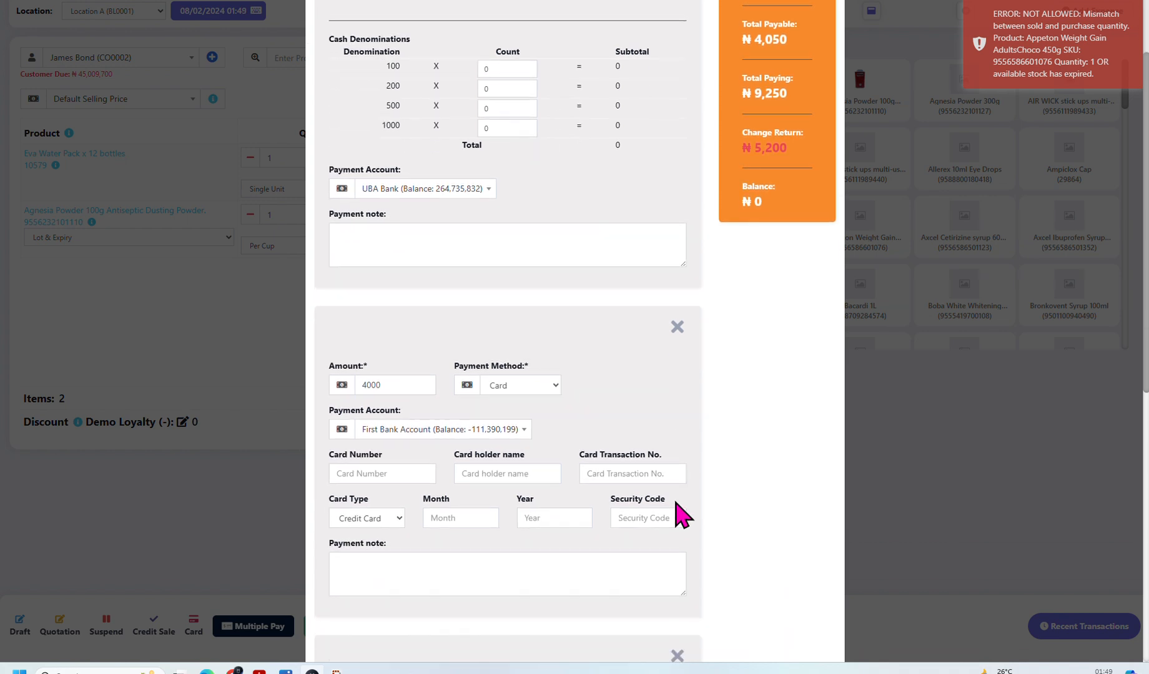
scroll(681, 513, down, 1)
scroll(680, 514, up, 1)
scroll(681, 513, down, 3)
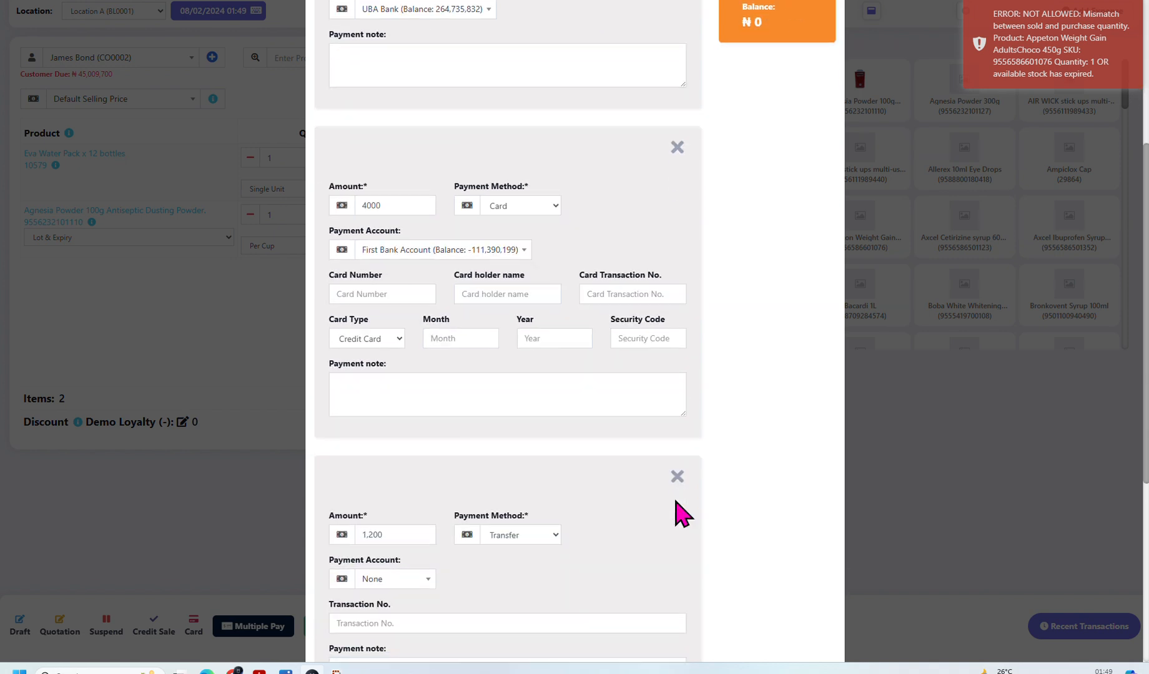
scroll(681, 514, down, 1)
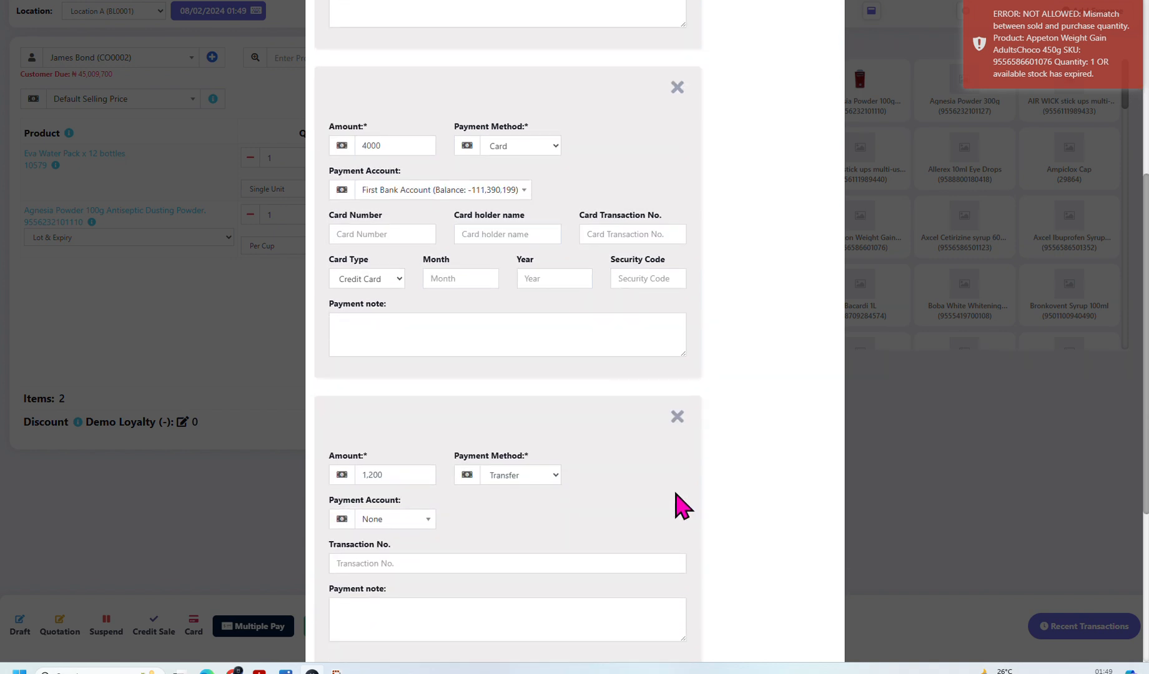
click(677, 417)
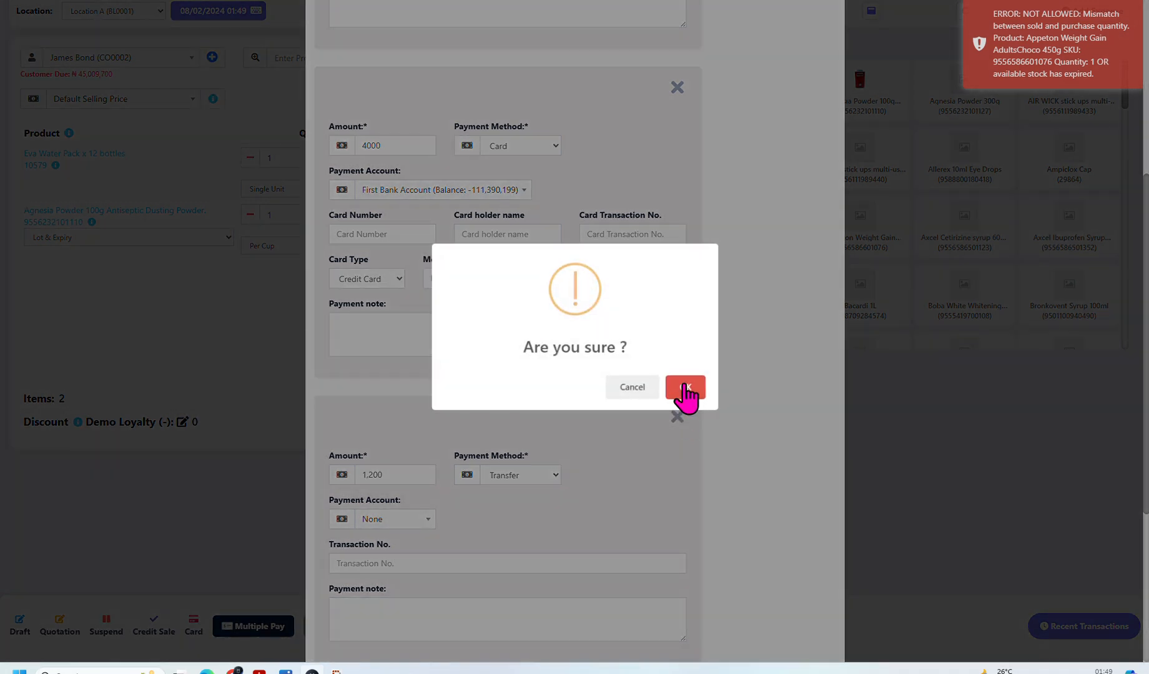
click(685, 387)
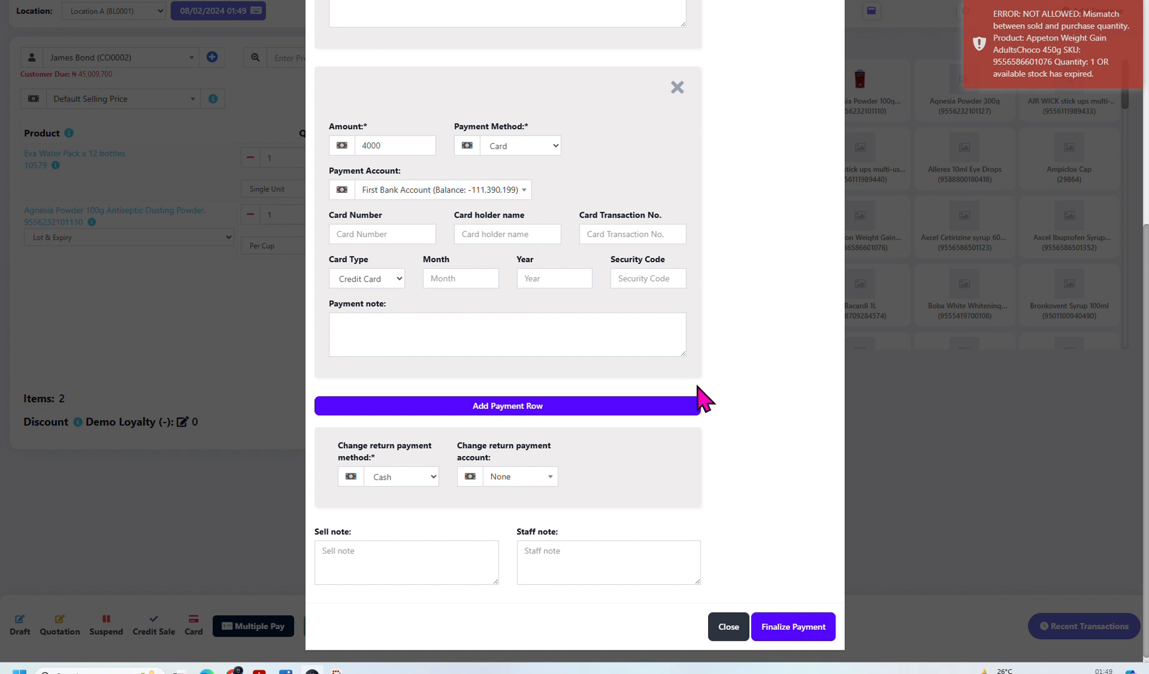
Delete the 4000 Card payment row, confirm the removal and close the payment form.
scroll(697, 398, up, 3)
scroll(702, 407, up, 3)
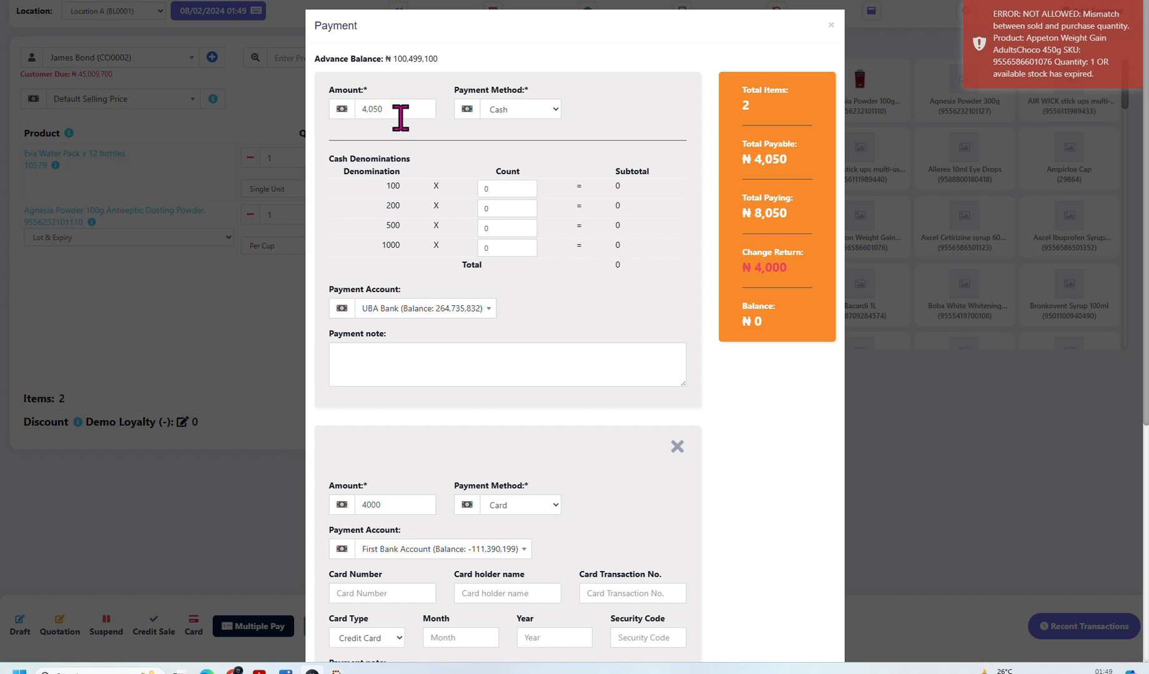
click(676, 446)
click(677, 446)
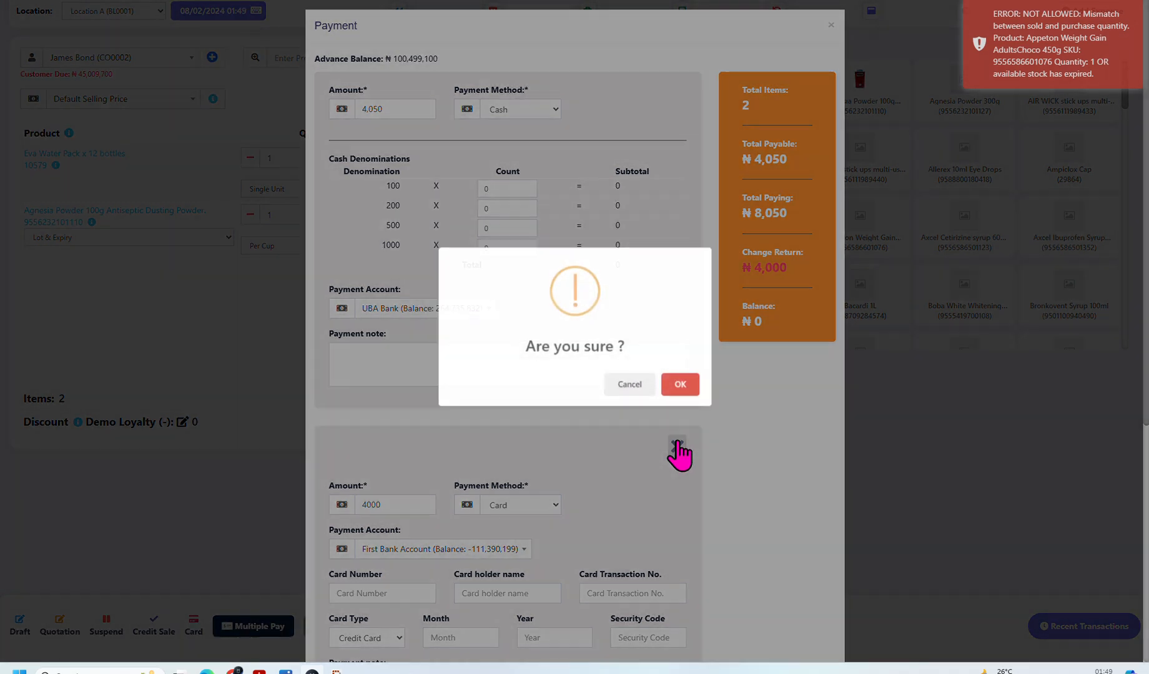
click(684, 387)
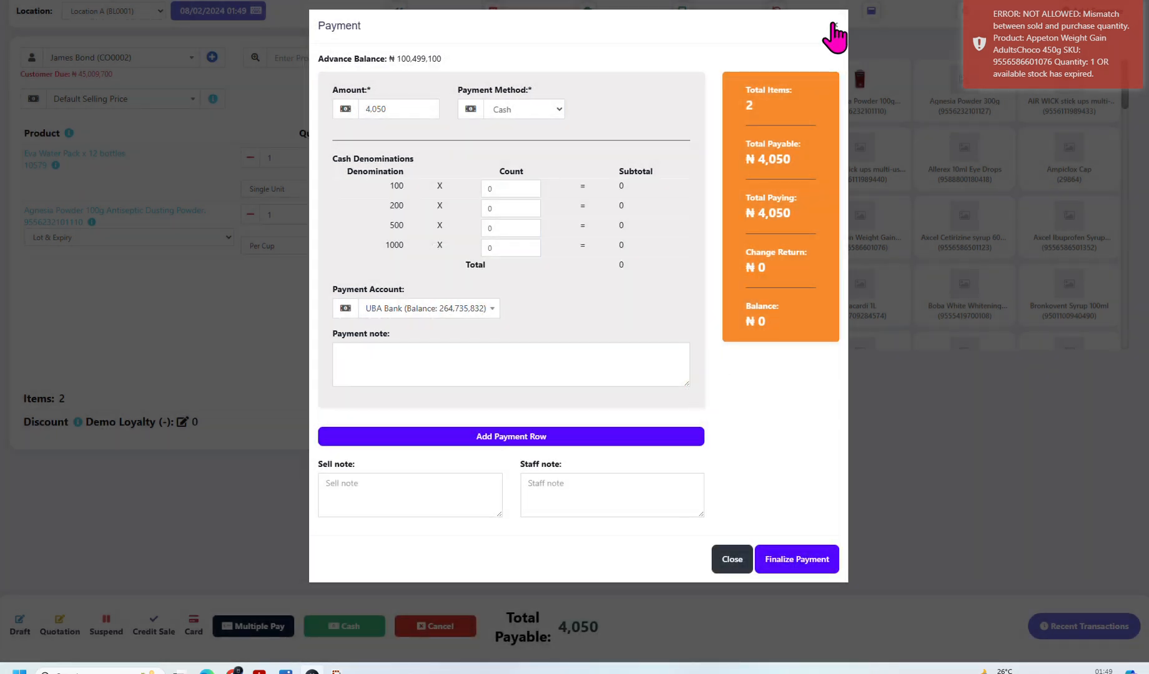
click(833, 26)
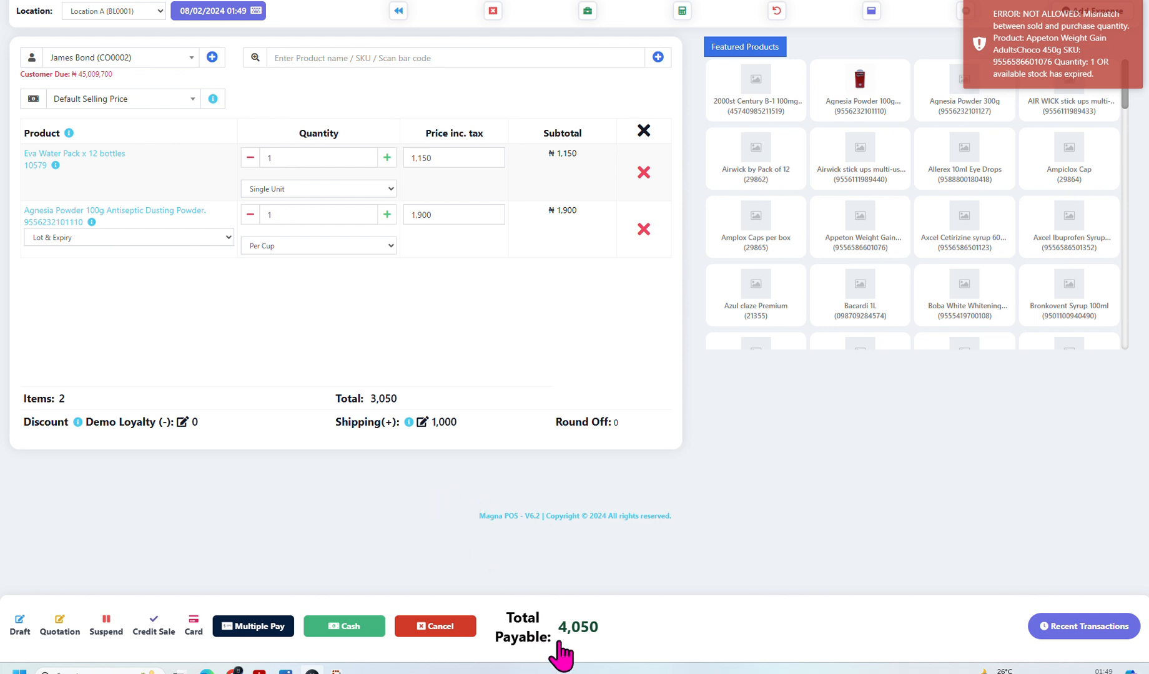
Start a multiple payment again and set the Cash payment's amount to 3,050.
click(256, 627)
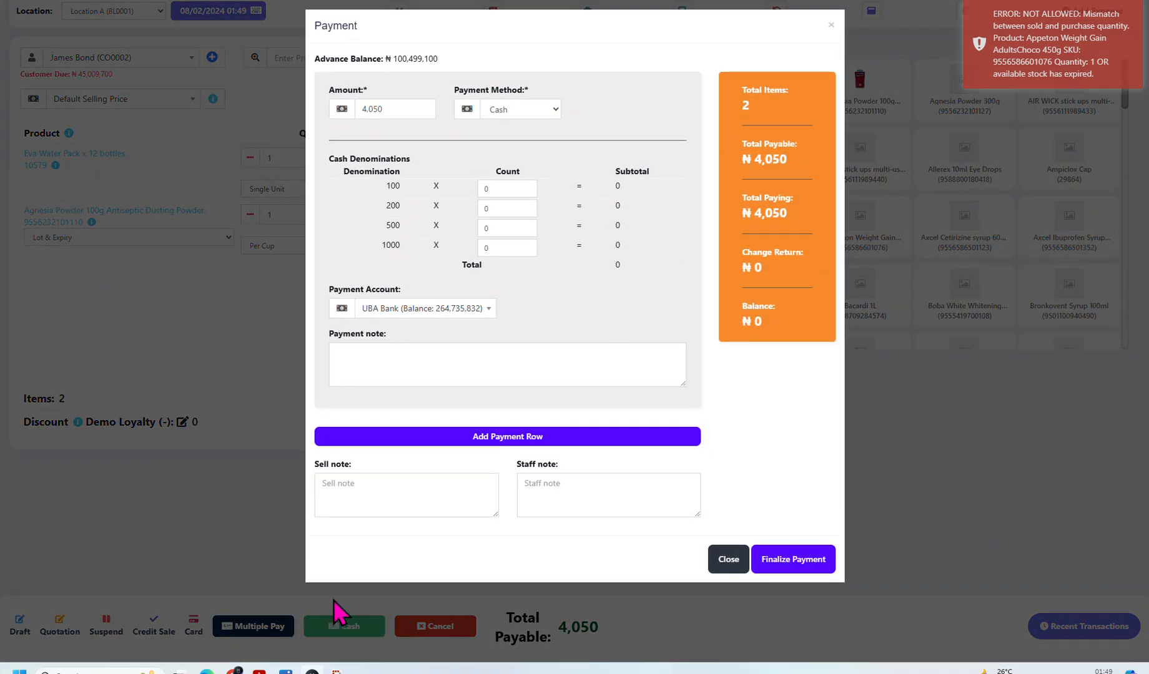
click(373, 109)
text(3)
click(752, 325)
Add a second payment row for the 1,000 balance and set its payment method to Transfer.
click(612, 448)
click(612, 447)
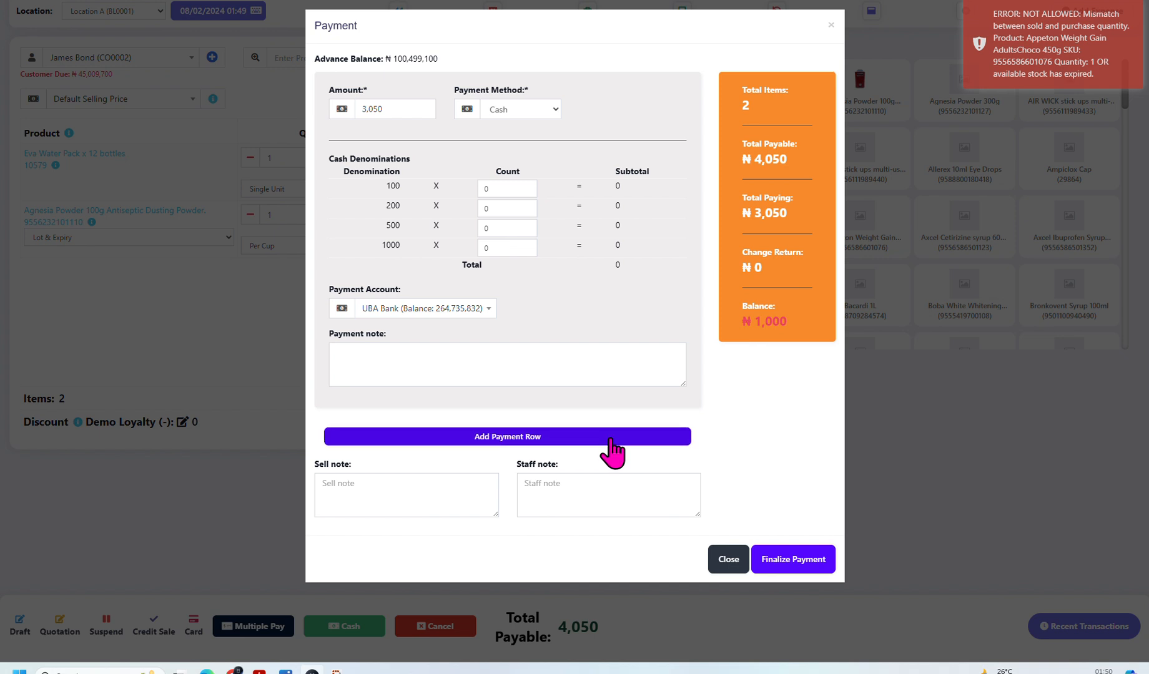
scroll(612, 449, down, 3)
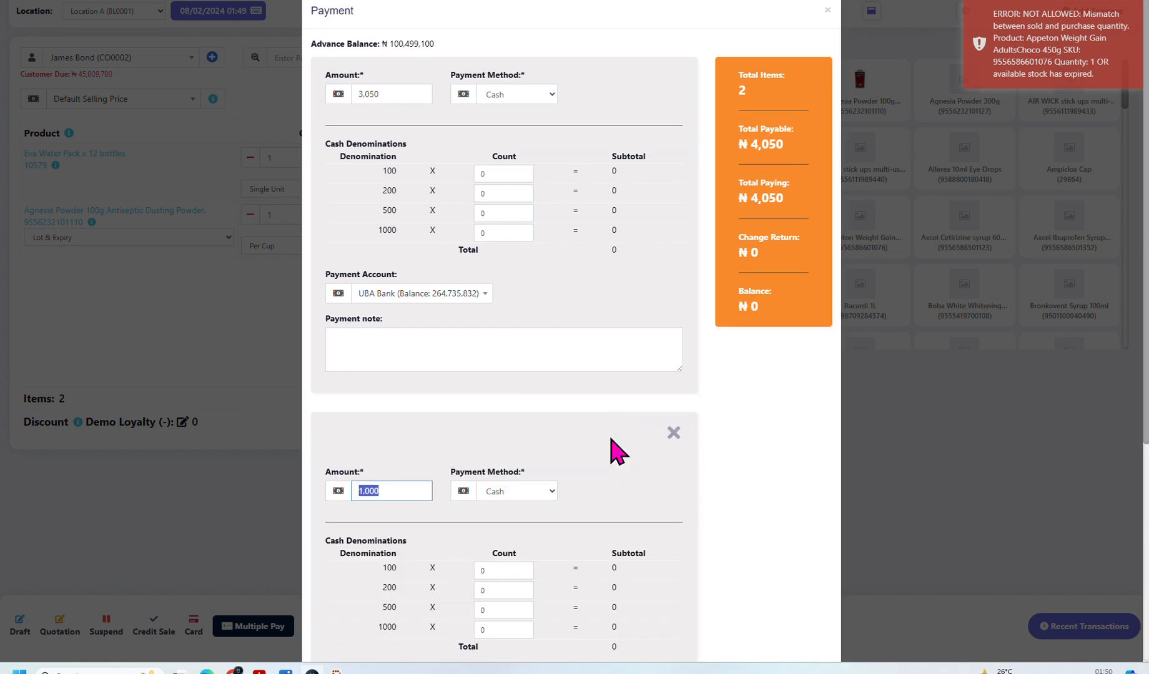
click(537, 329)
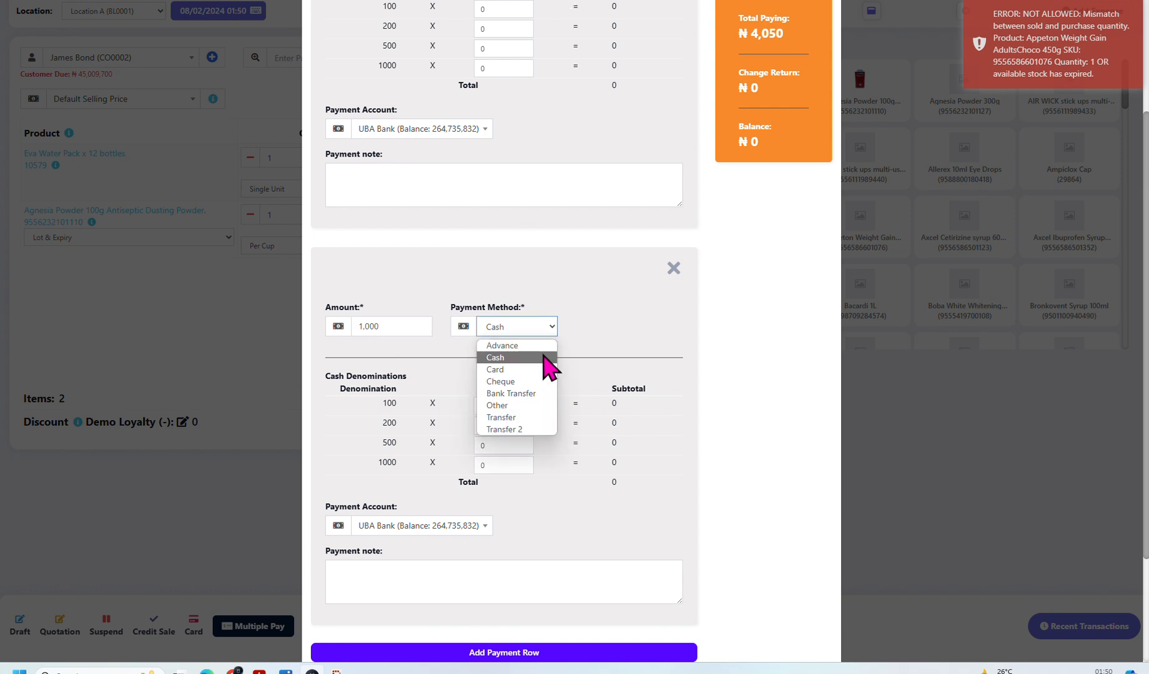
click(523, 419)
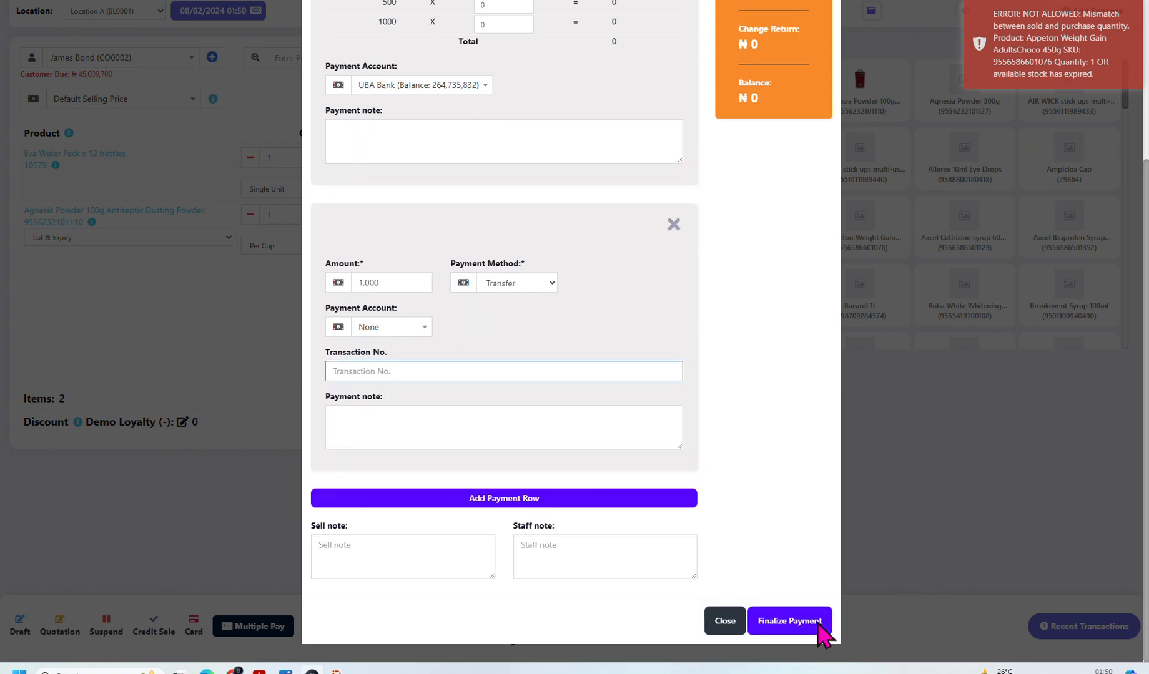
Finalize the payment and choose XP-76 as the printer for the invoice.
click(784, 624)
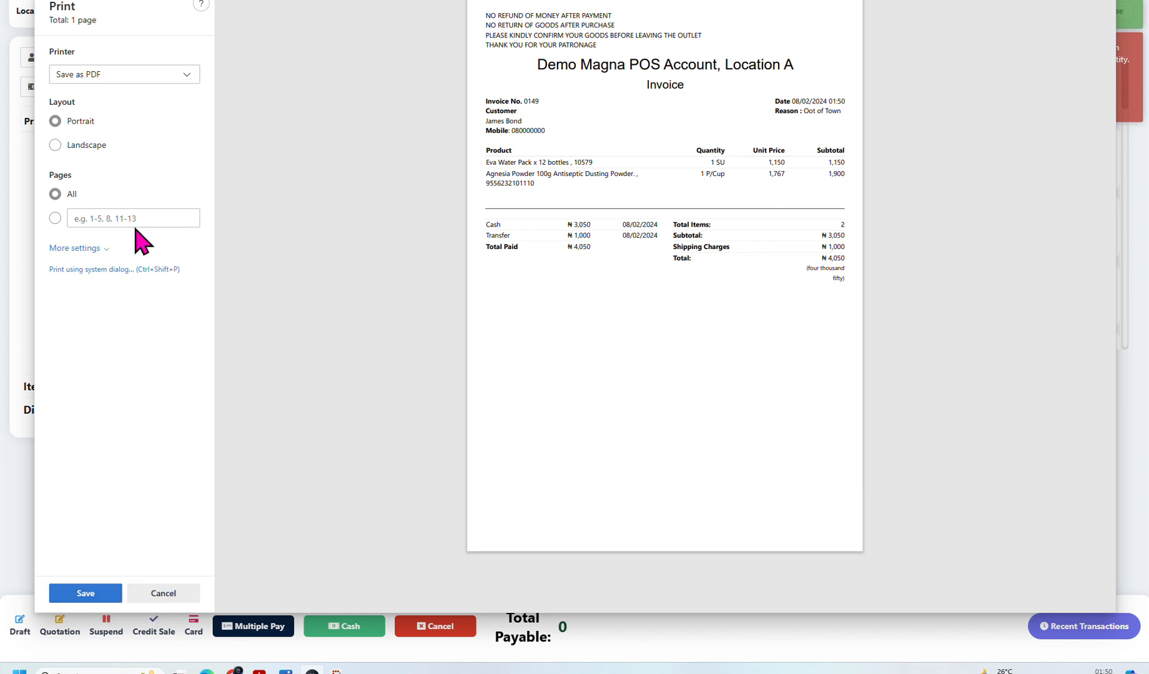
click(187, 76)
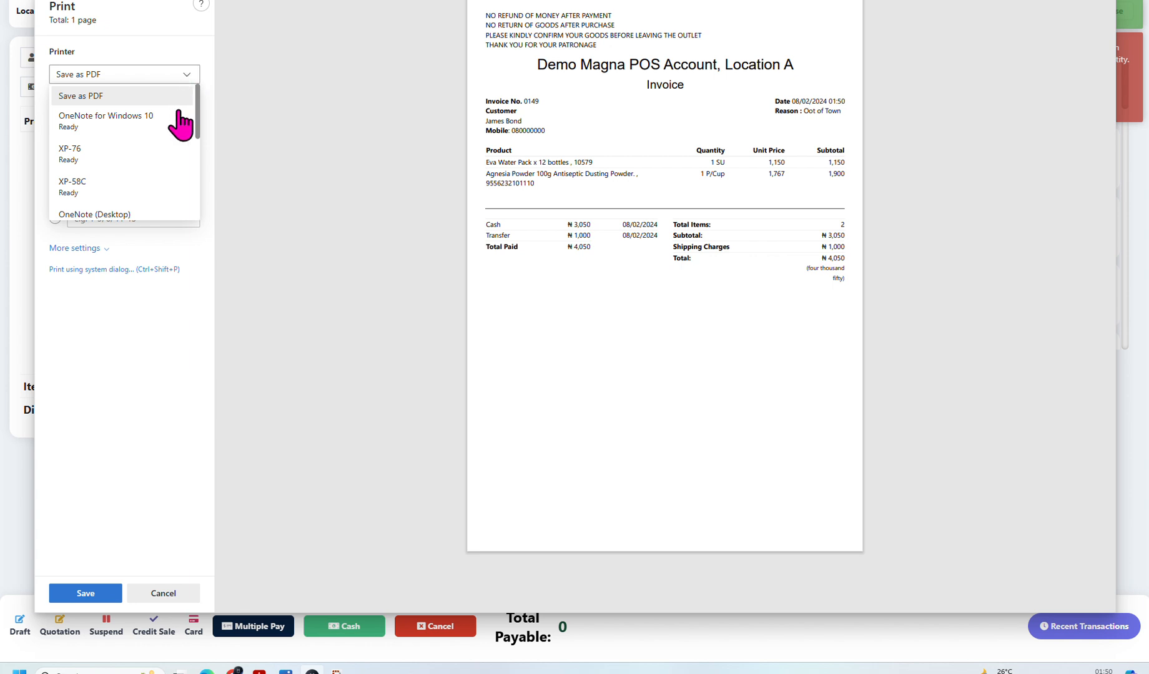
click(159, 160)
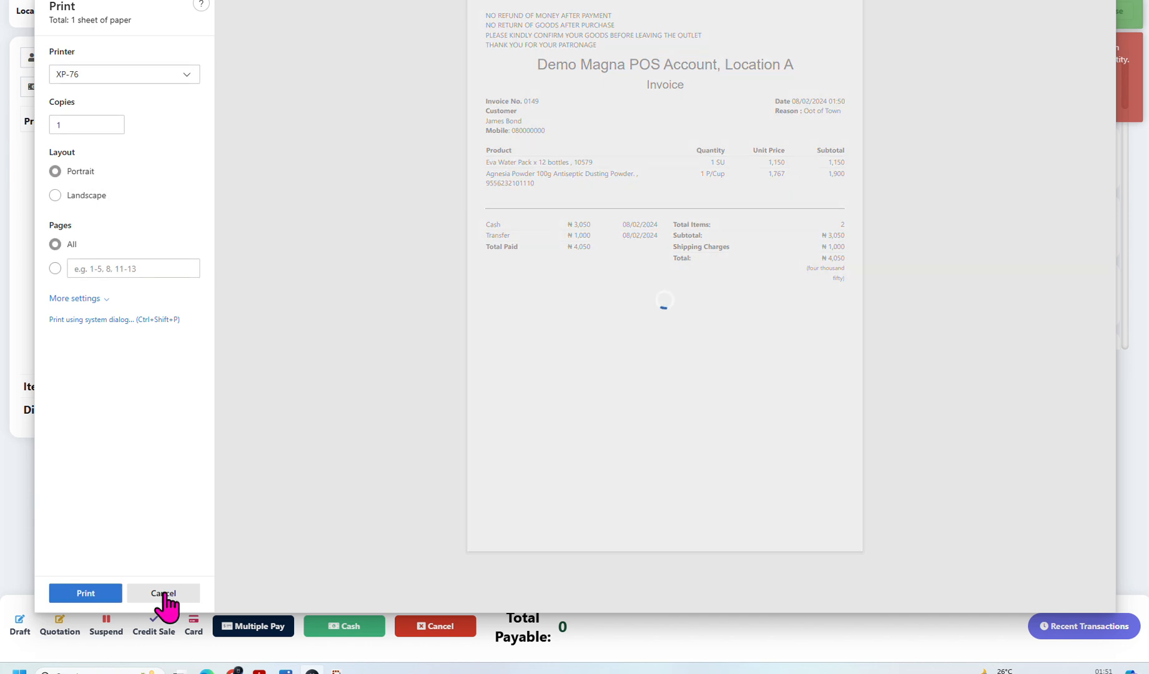
Cancel the invoice print and open the suspended walk-in sale dated 08/01/2024 for editing.
click(164, 594)
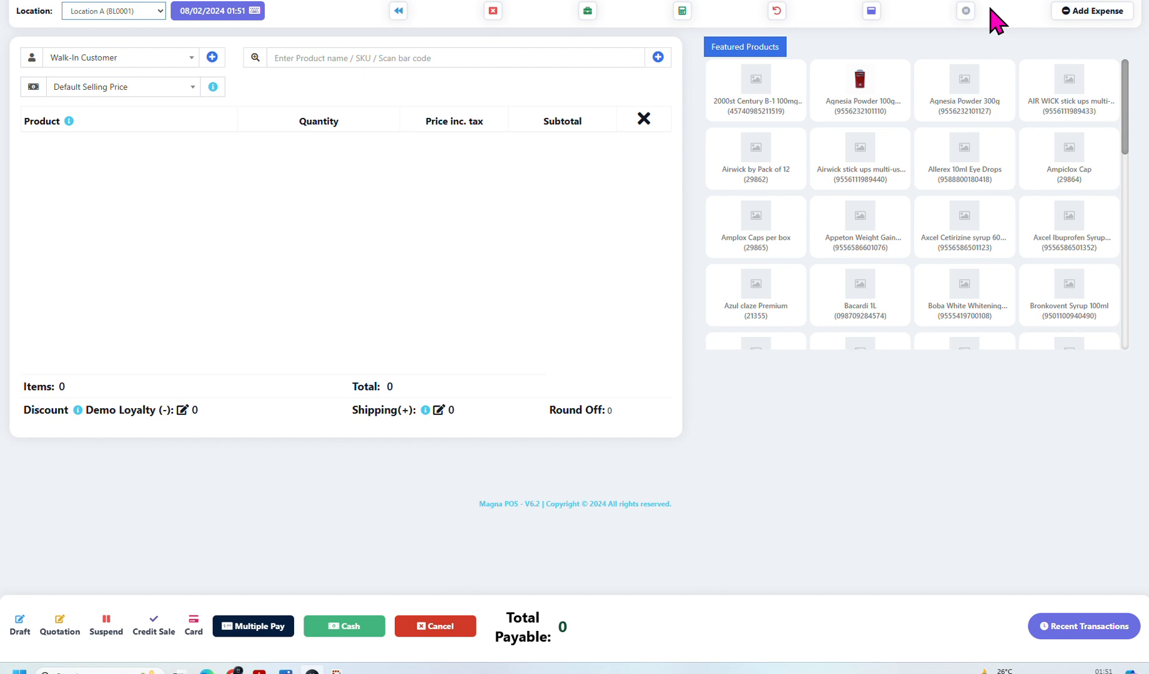
click(967, 12)
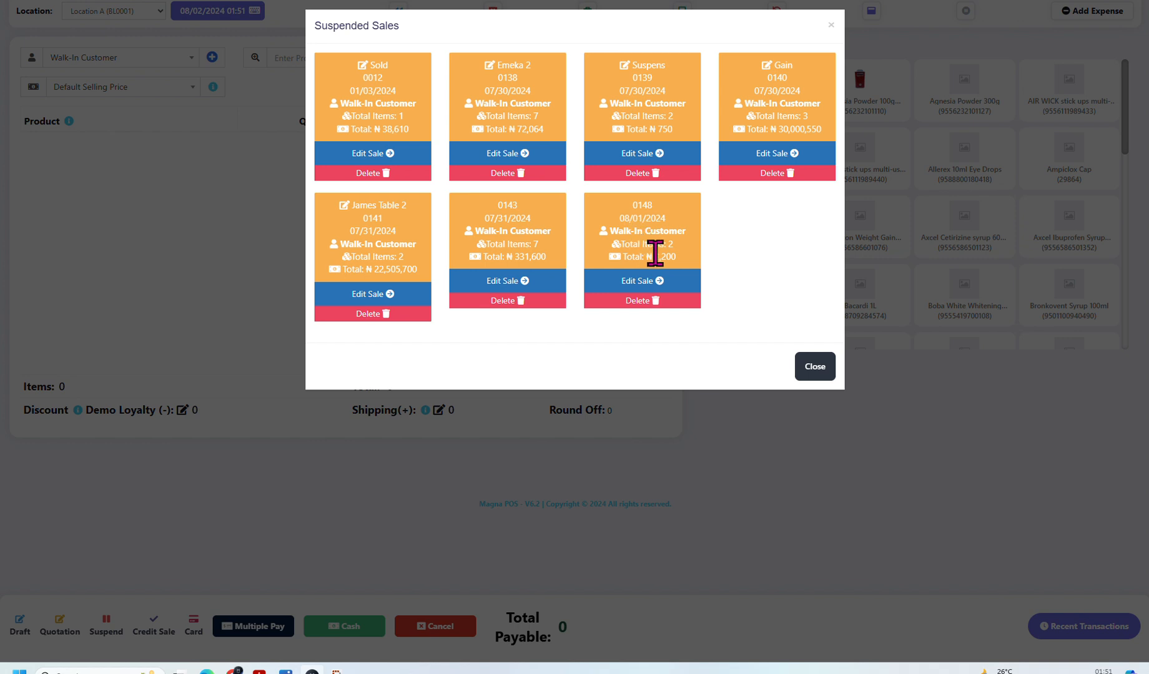
click(642, 283)
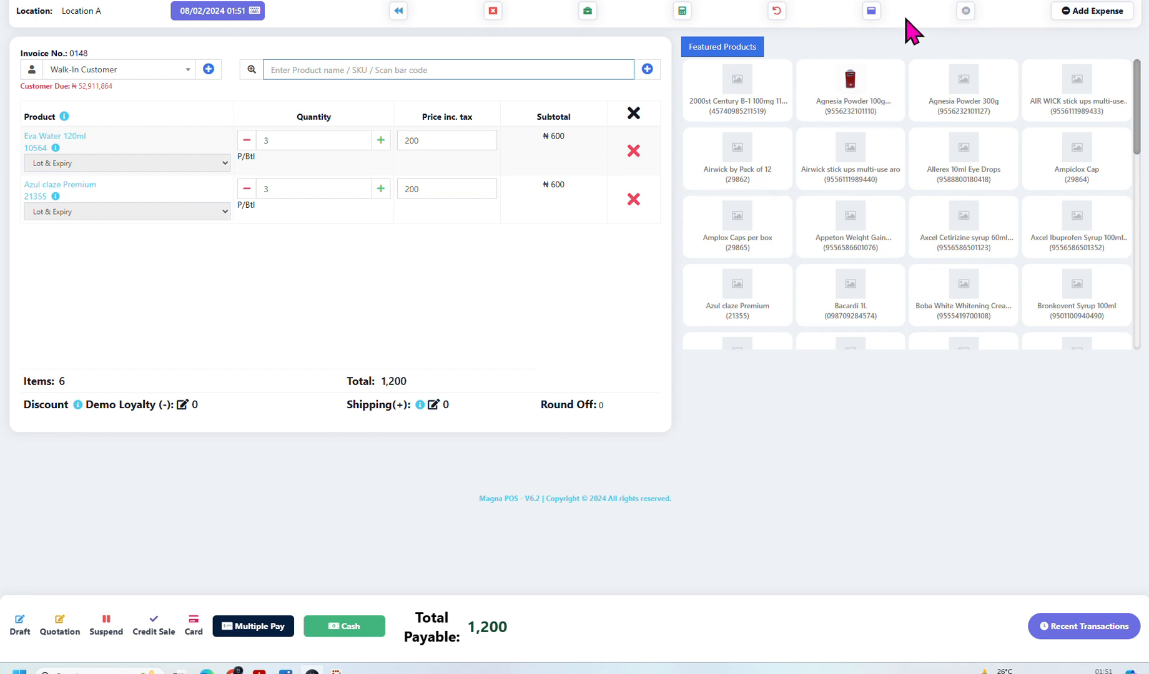
click(1084, 15)
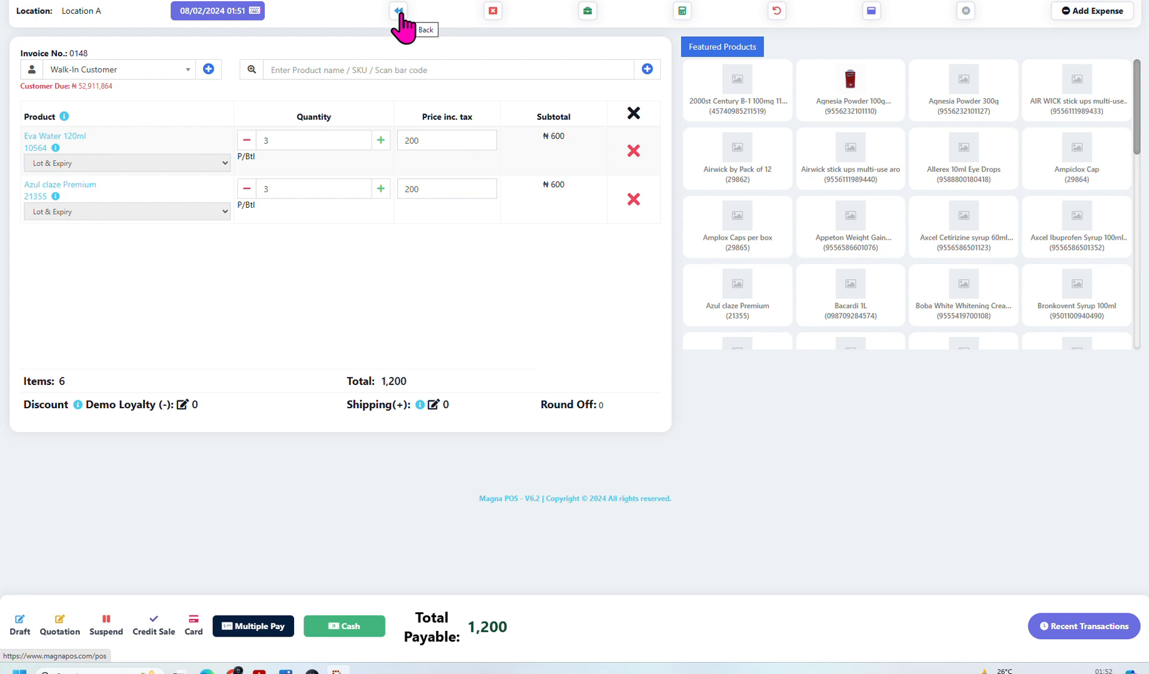
Review the current register's payment totals, products sold and cash denominations, and close the register.
click(492, 12)
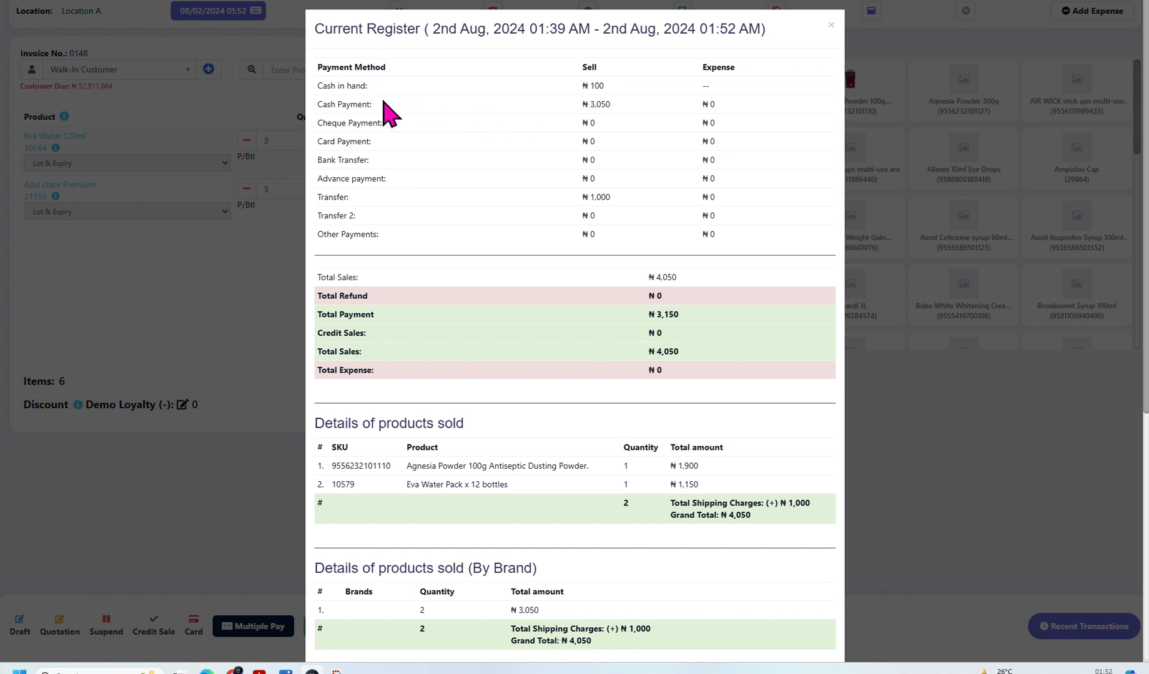
scroll(390, 256, down, 4)
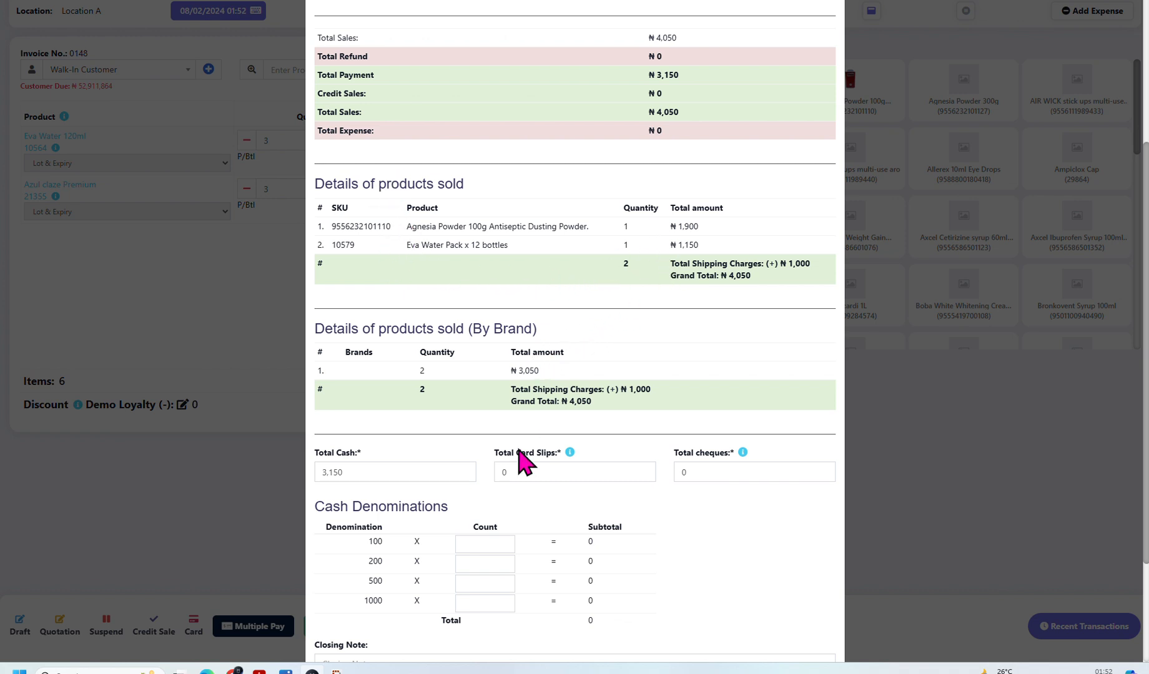
scroll(518, 468, down, 1)
scroll(517, 468, down, 3)
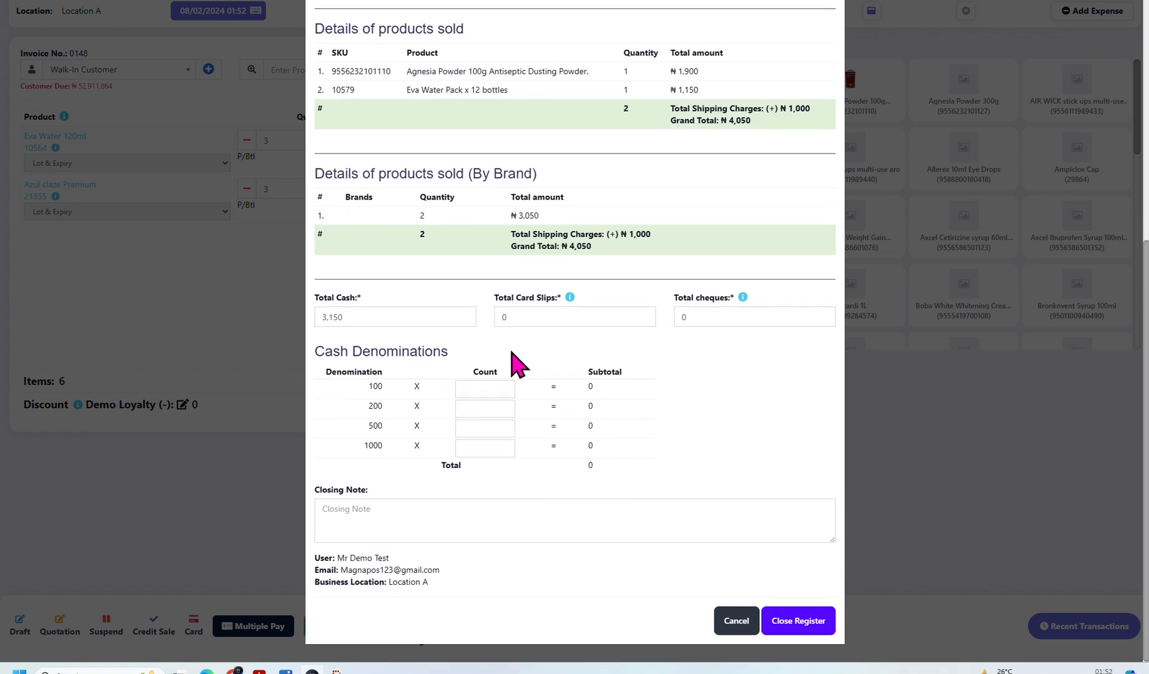
click(807, 625)
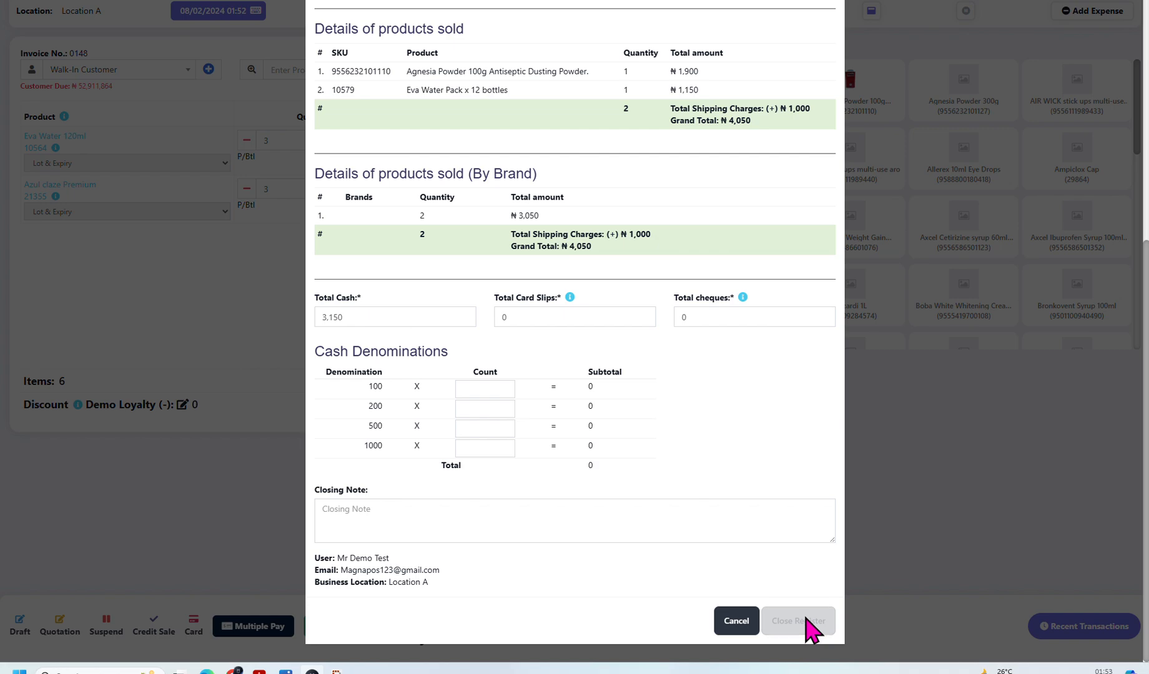